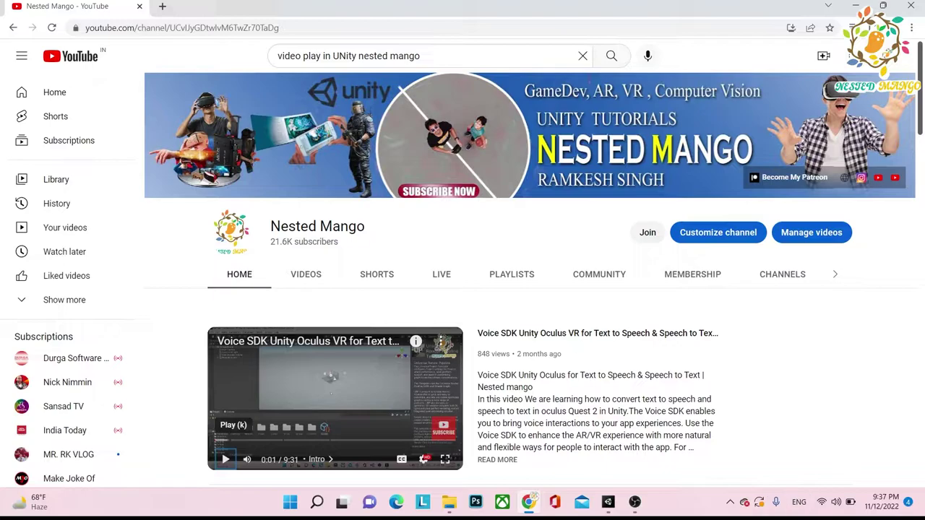
# Switch to Unity and add a UI Raw Image to the SampleScene hierarchy
pyautogui.click(608, 502)
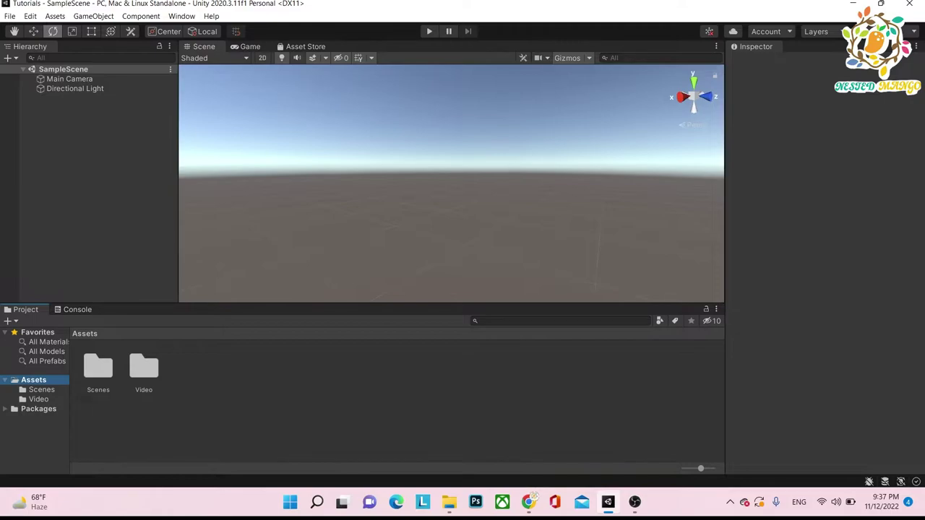
pyautogui.rightClick(65, 122)
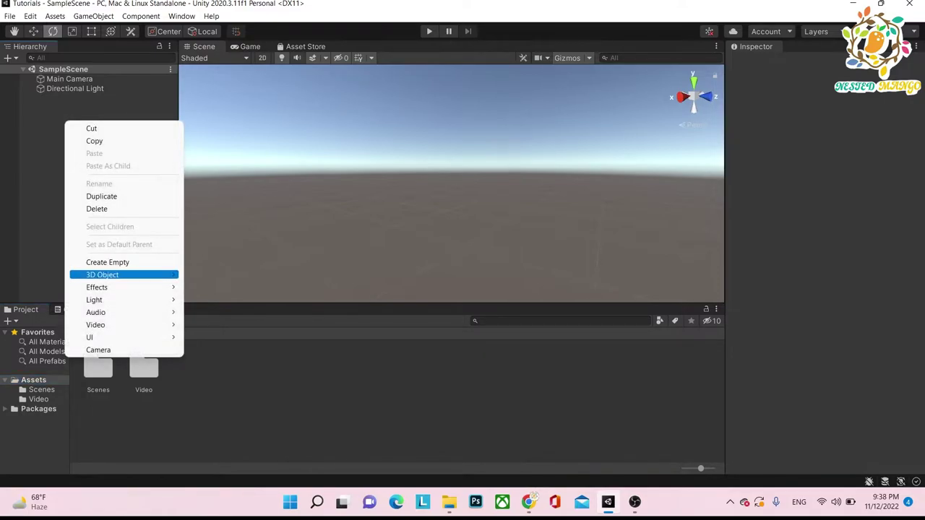
pyautogui.moveTo(123, 338)
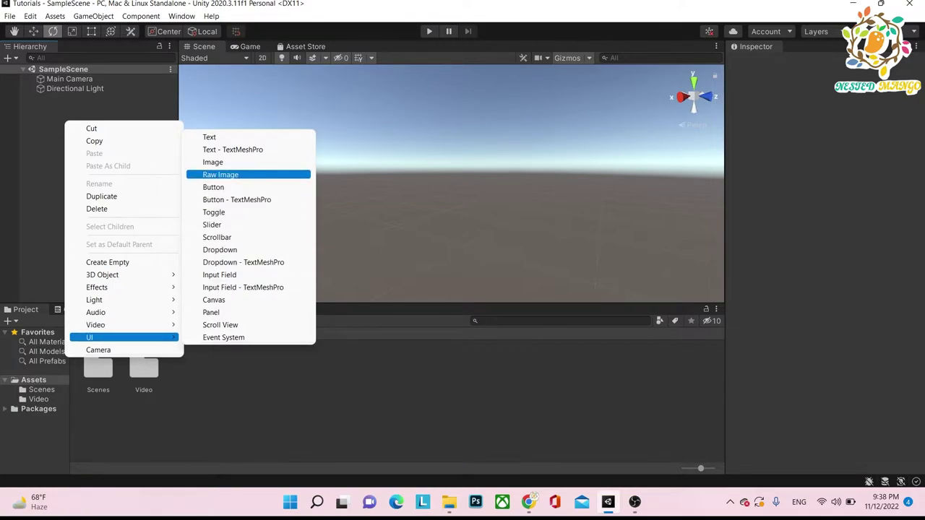
pyautogui.click(221, 174)
pyautogui.click(108, 195)
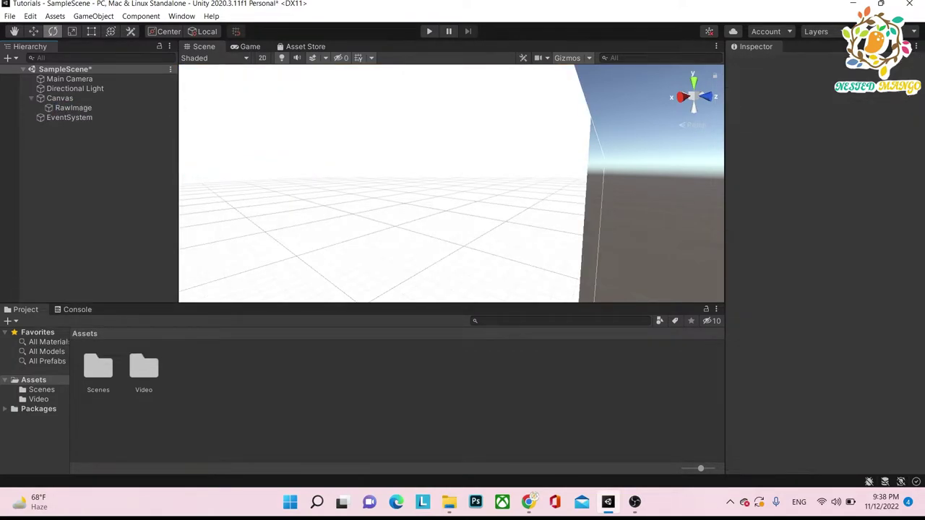
# Stretch the RawImage over the whole canvas in the 2D scene view and save the scene
pyautogui.click(263, 58)
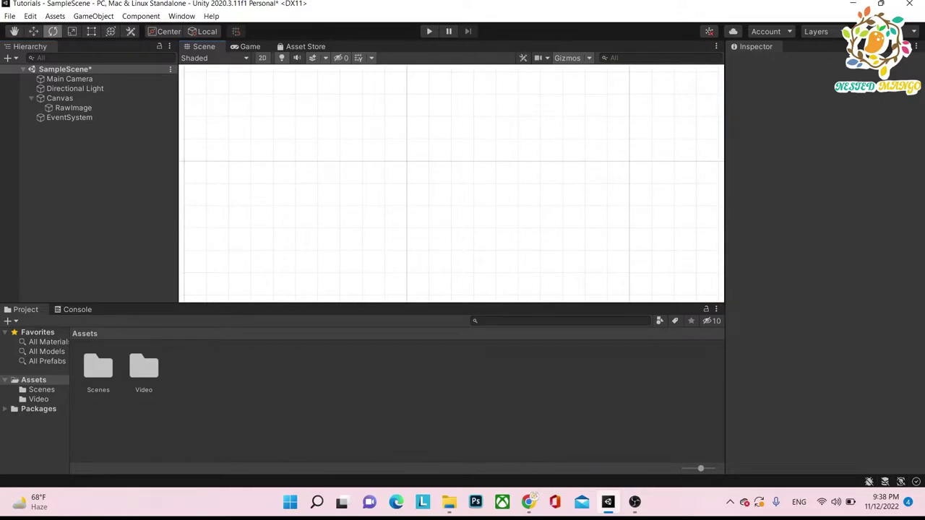
pyautogui.doubleClick(73, 108)
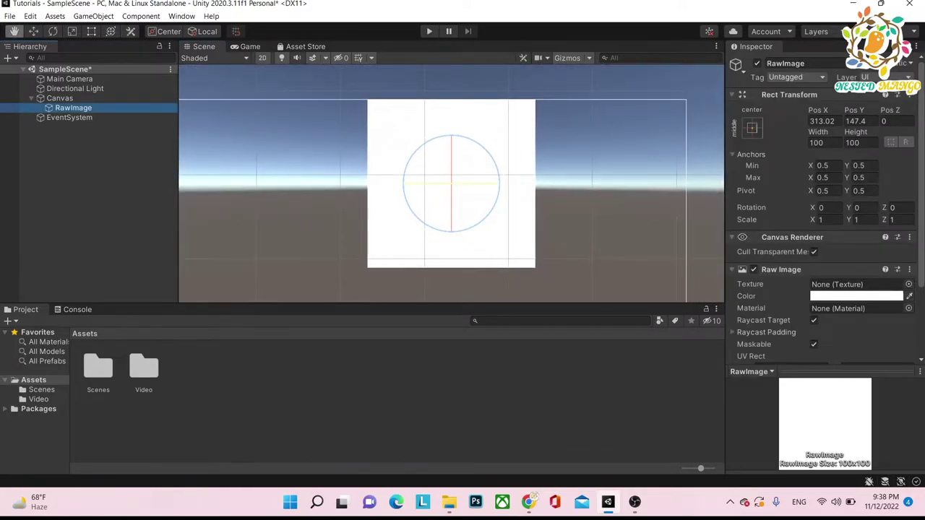
pyautogui.press('e')
pyautogui.press('super')
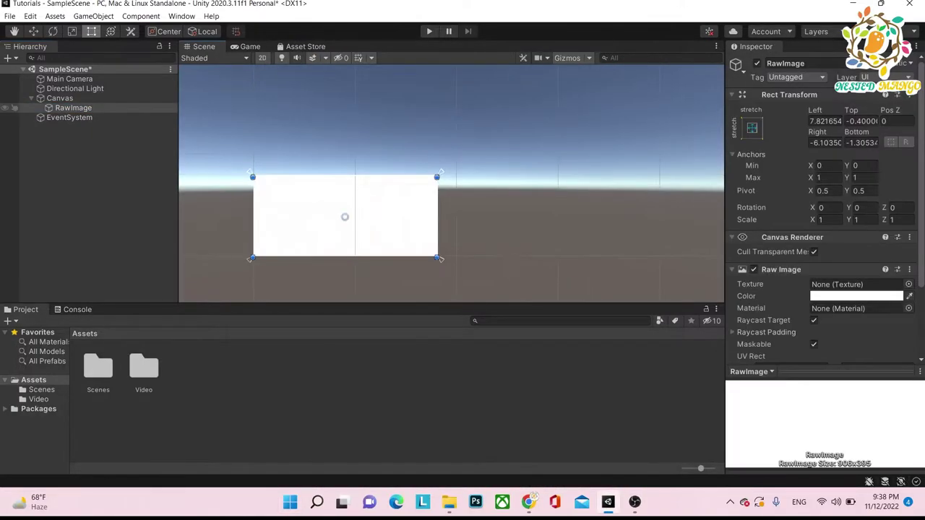
pyautogui.hotkey('ctrl', 's')
pyautogui.scroll(4, 277, 219)
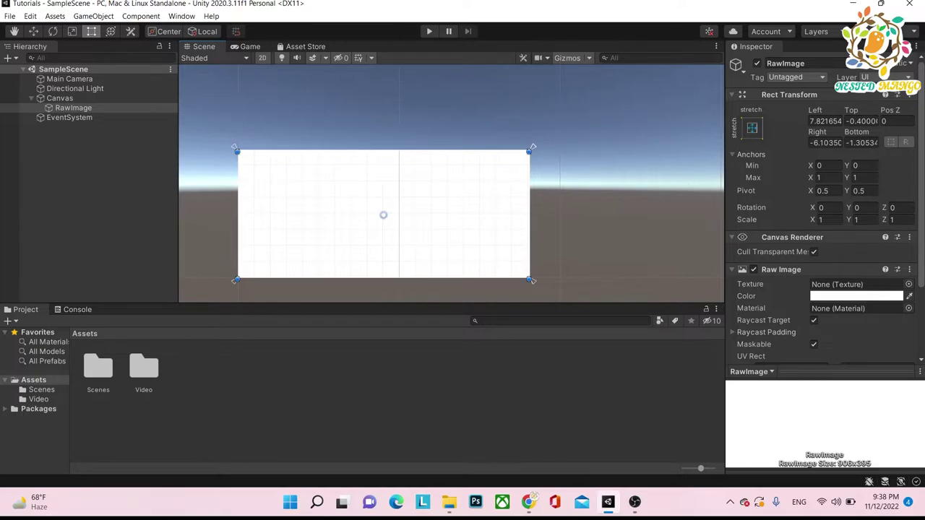
# Create a Custom Render Texture named "Video Render" in the Video assets folder
pyautogui.doubleClick(144, 367)
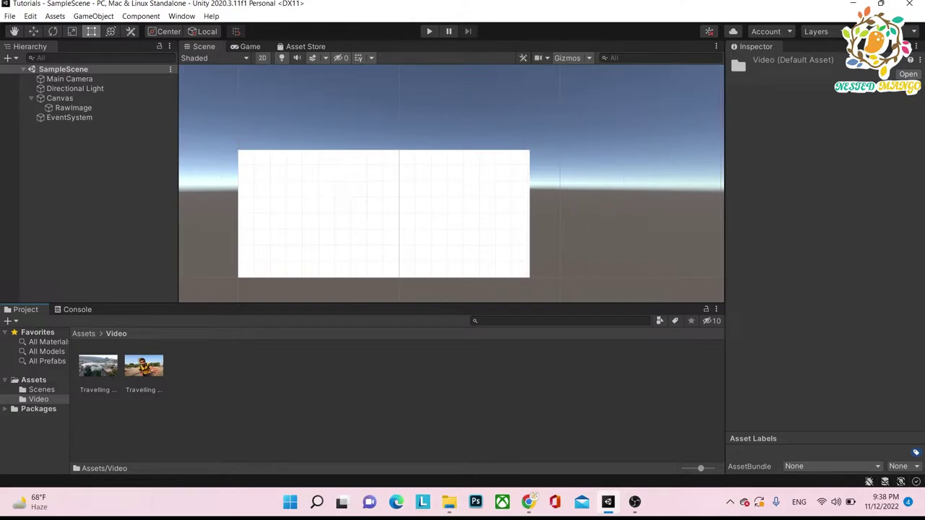
pyautogui.rightClick(265, 381)
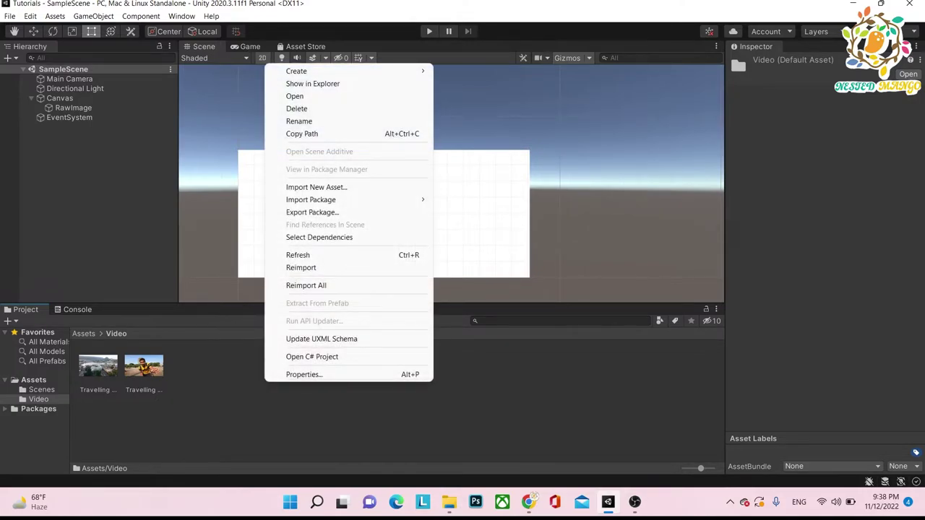
pyautogui.click(264, 397)
pyautogui.rightClick(265, 397)
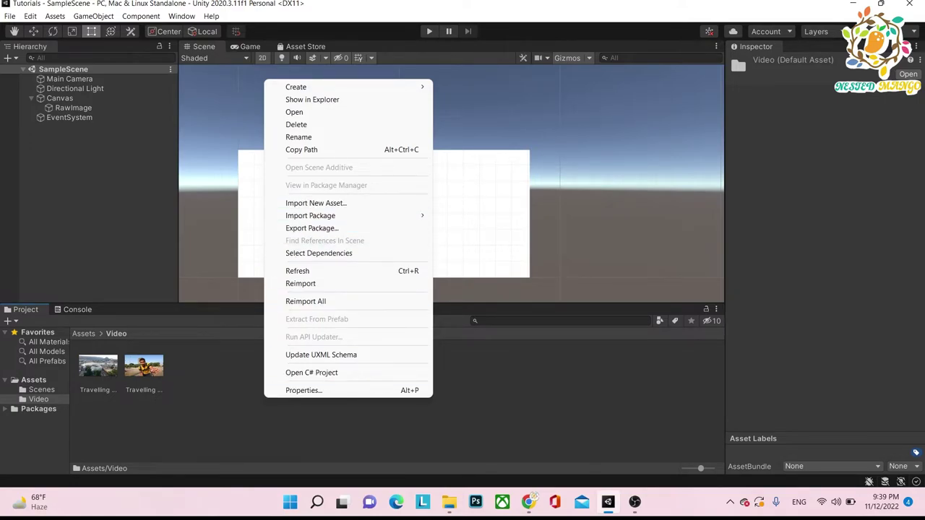
pyautogui.moveTo(346, 86)
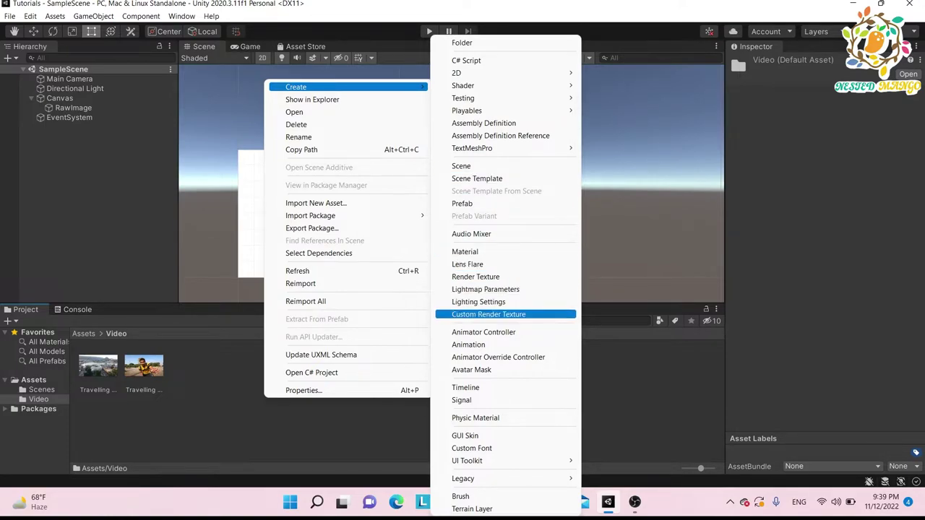
pyautogui.press('Return')
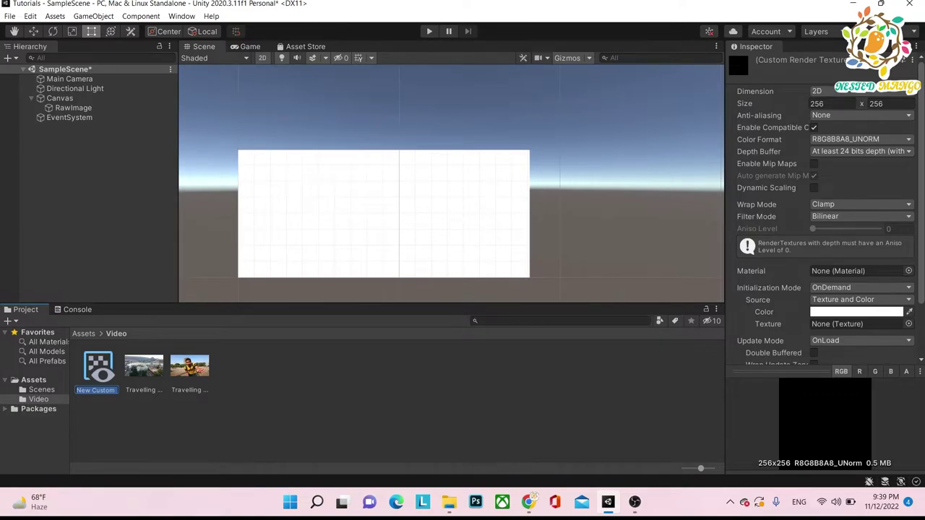
pyautogui.write('Video Render')
pyautogui.press('Return')
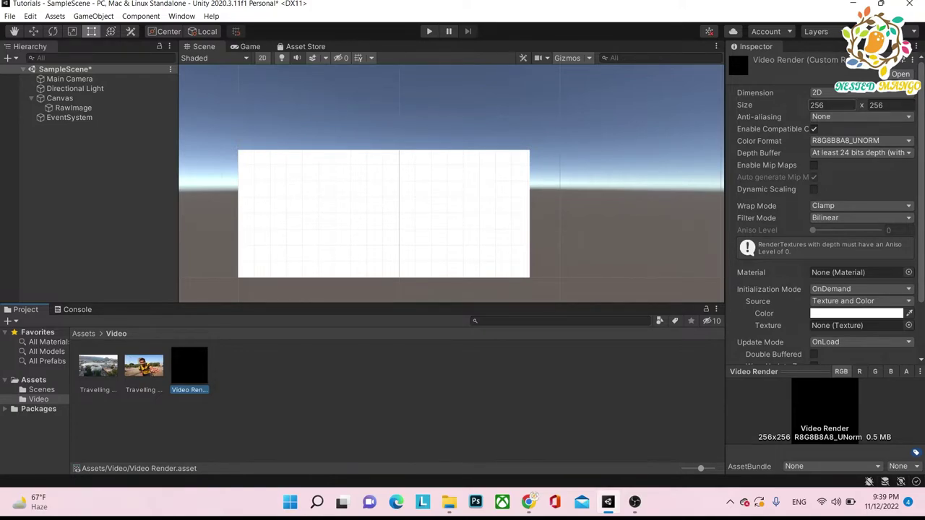
# Set the Video Render texture's size to 1920 x 1080
pyautogui.click(831, 105)
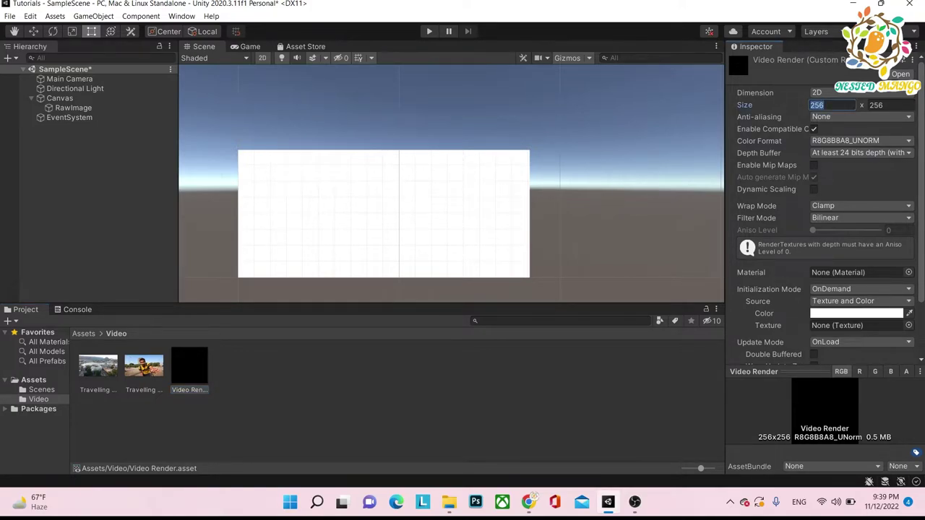
pyautogui.write('1920')
pyautogui.press('Tab')
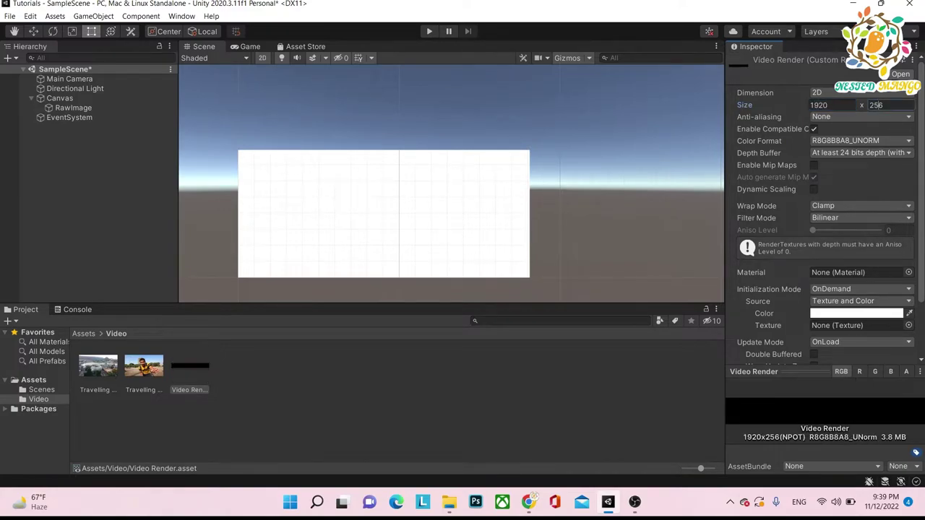
pyautogui.write('1080')
pyautogui.press('Return')
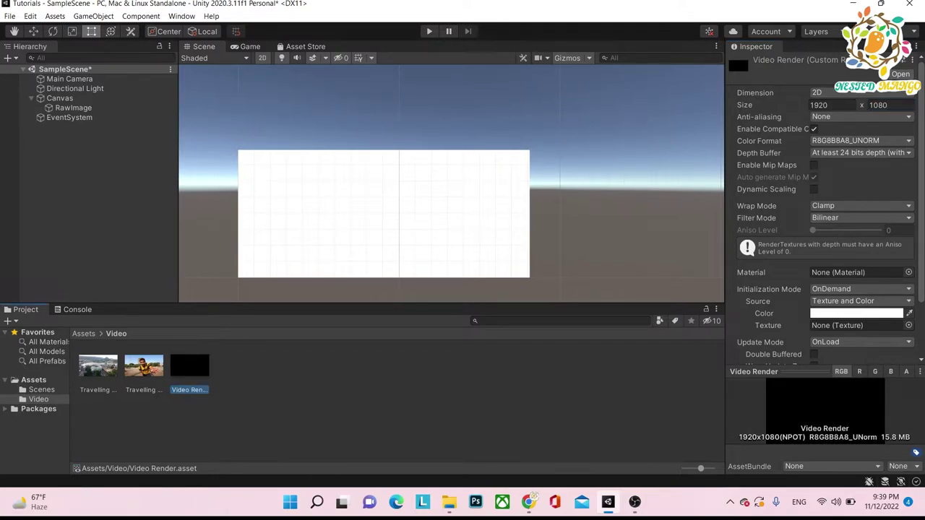
# Assign the Video Render texture as the RawImage's texture
pyautogui.click(74, 108)
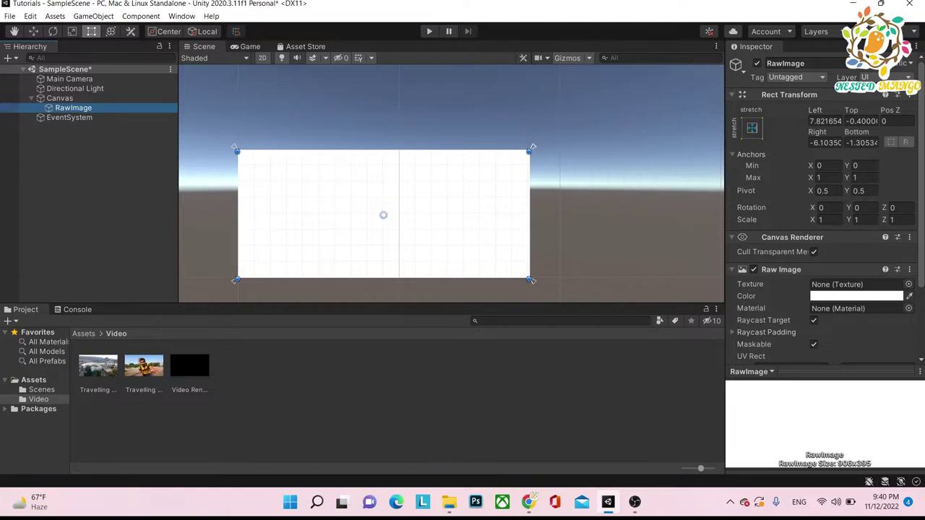
pyautogui.moveTo(190, 366); pyautogui.dragTo(856, 284)
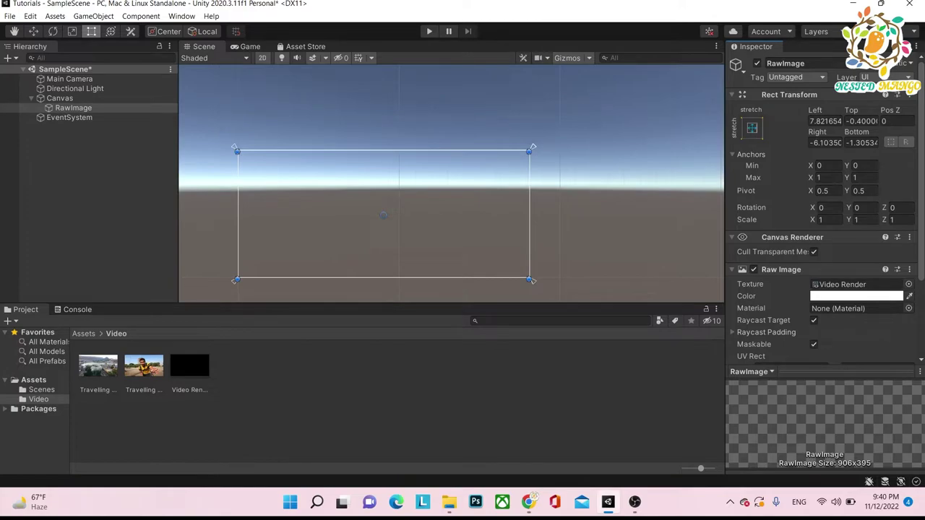
pyautogui.scroll(-1, 824, 210)
pyautogui.scroll(-1, 824, 210)
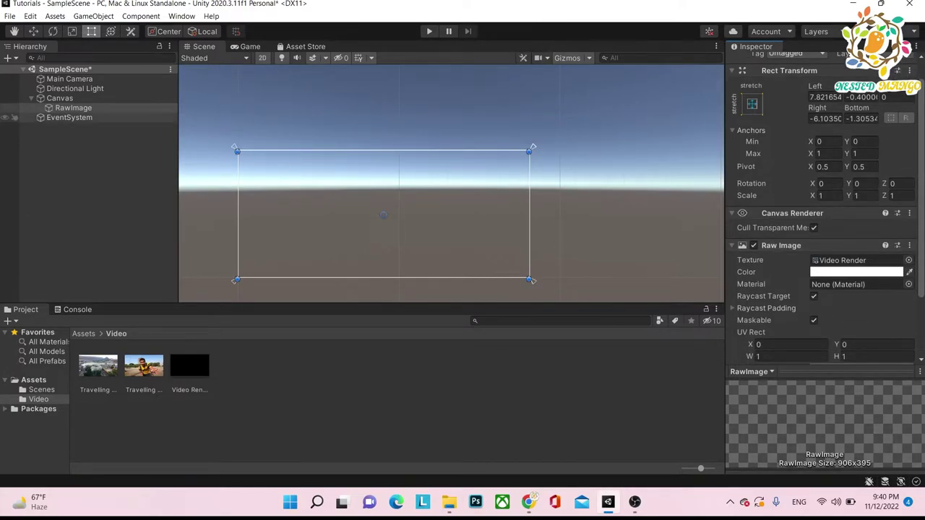
# Add a Video Player object as a child of the Canvas
pyautogui.click(60, 98)
pyautogui.rightClick(61, 99)
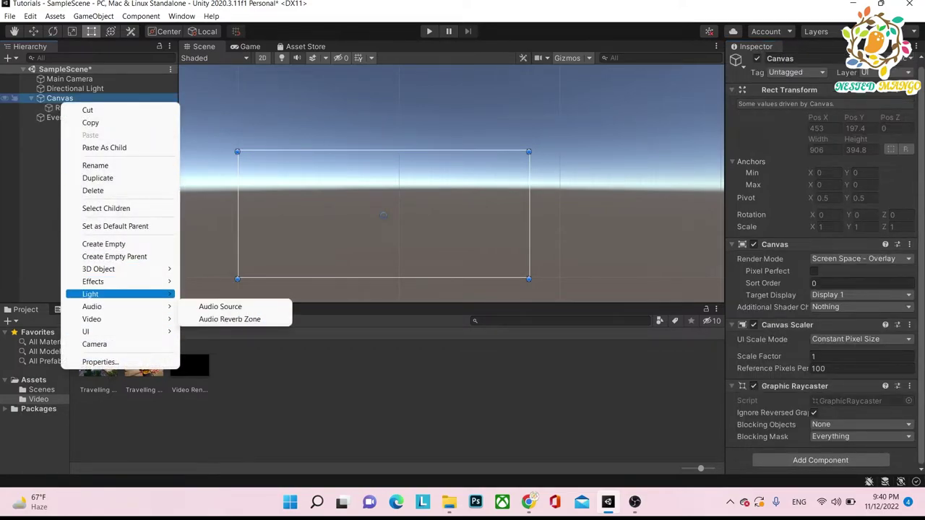
pyautogui.moveTo(116, 318)
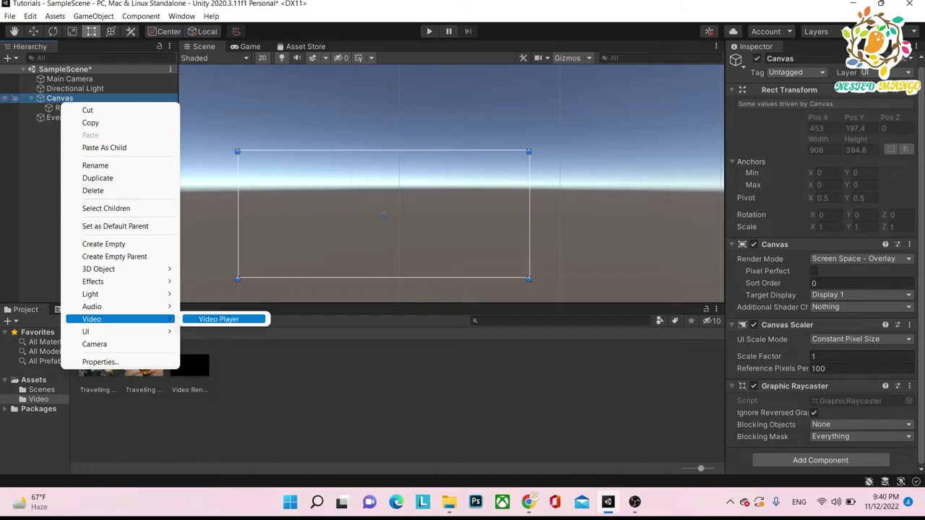
pyautogui.click(219, 319)
pyautogui.click(78, 117)
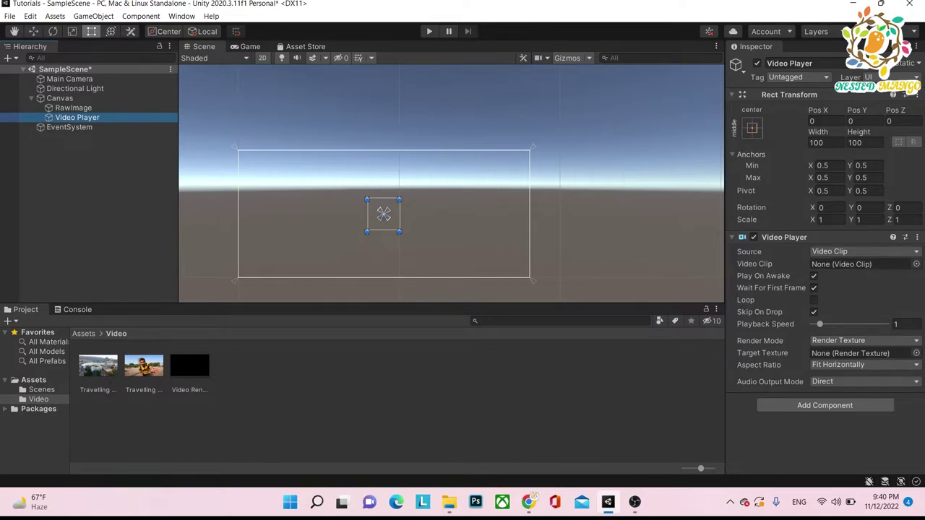
# Give the Video Player the first Travelling clip as its video clip and Video Render as its target texture
pyautogui.moveTo(99, 365); pyautogui.dragTo(860, 263)
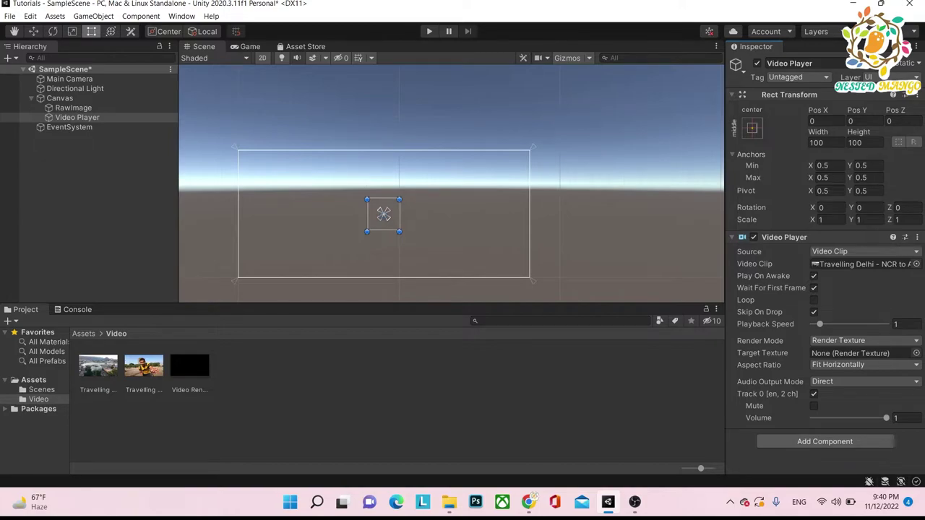
pyautogui.click(73, 107)
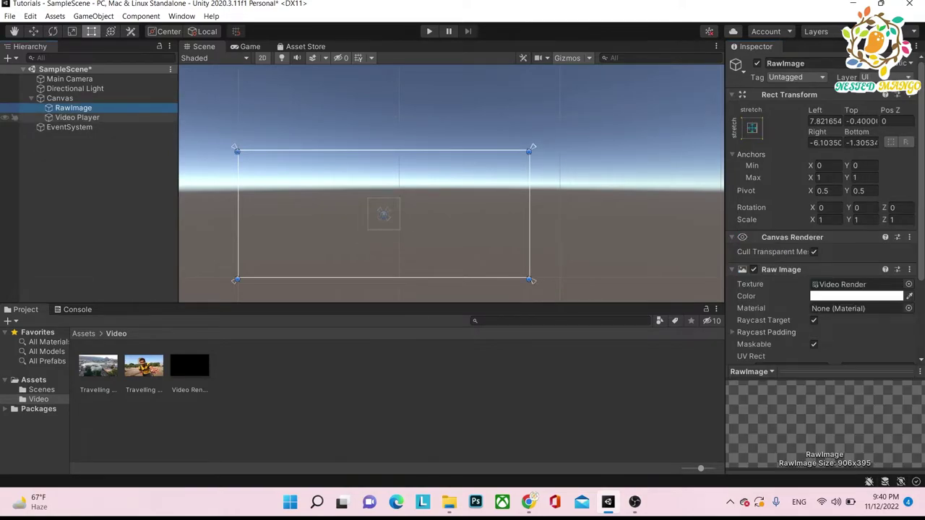
pyautogui.click(77, 117)
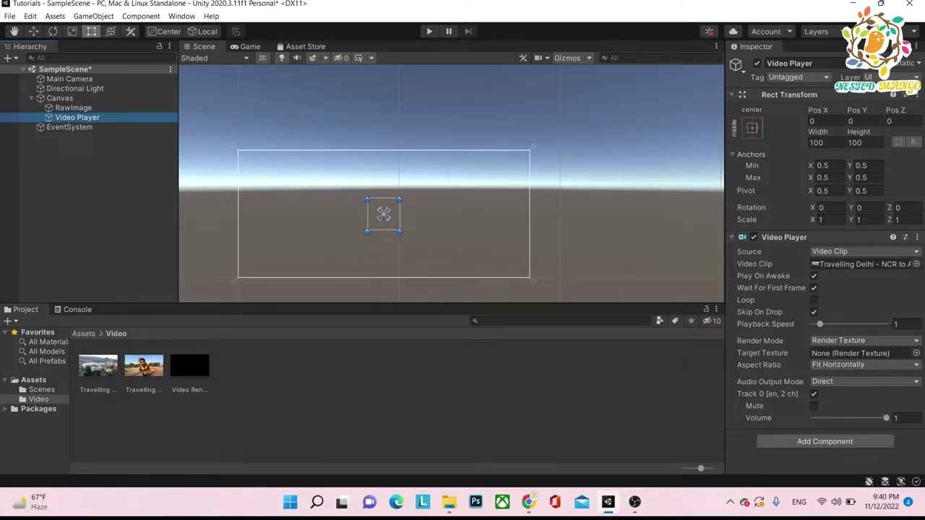
pyautogui.moveTo(189, 367); pyautogui.dragTo(858, 353)
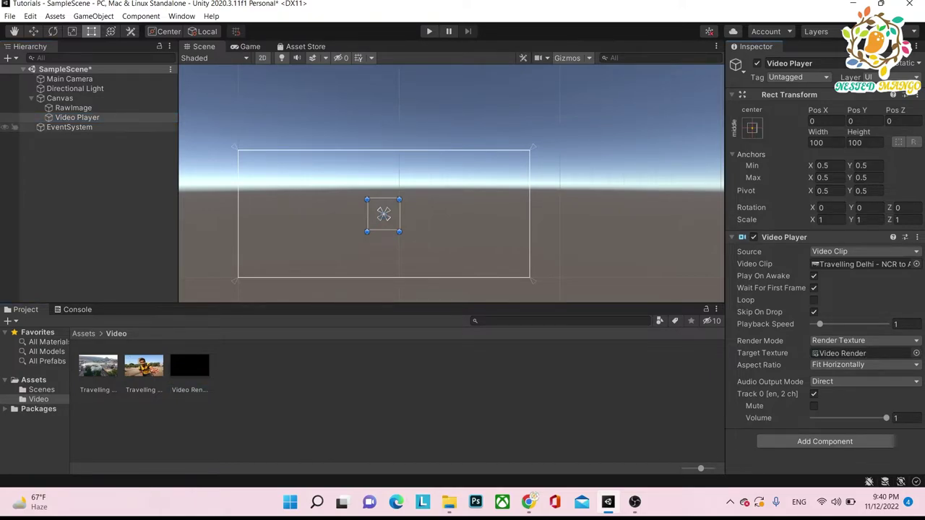
# Test video playback by running and stopping the scene, and review the RawImage and Video Player component settings
pyautogui.click(73, 108)
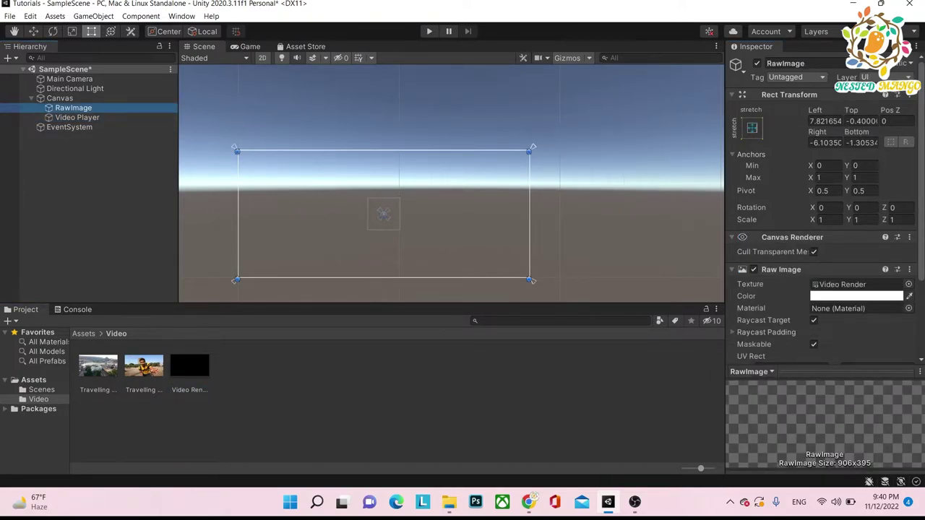
pyautogui.click(429, 31)
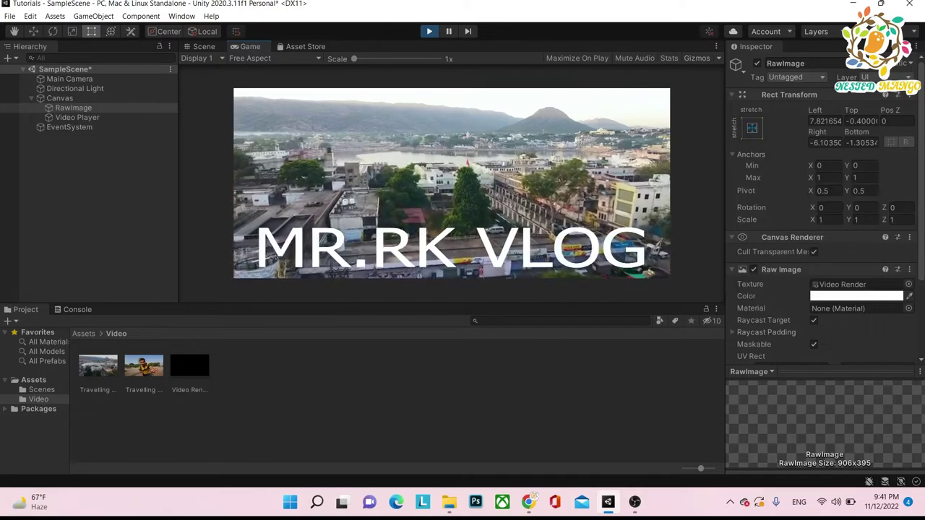
pyautogui.hotkey('ctrl', 'p')
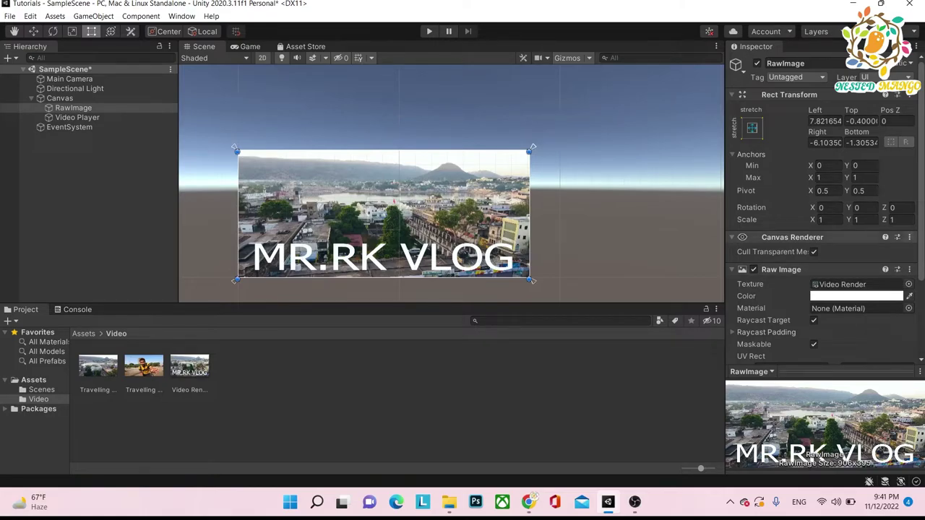
pyautogui.scroll(-3, 823, 217)
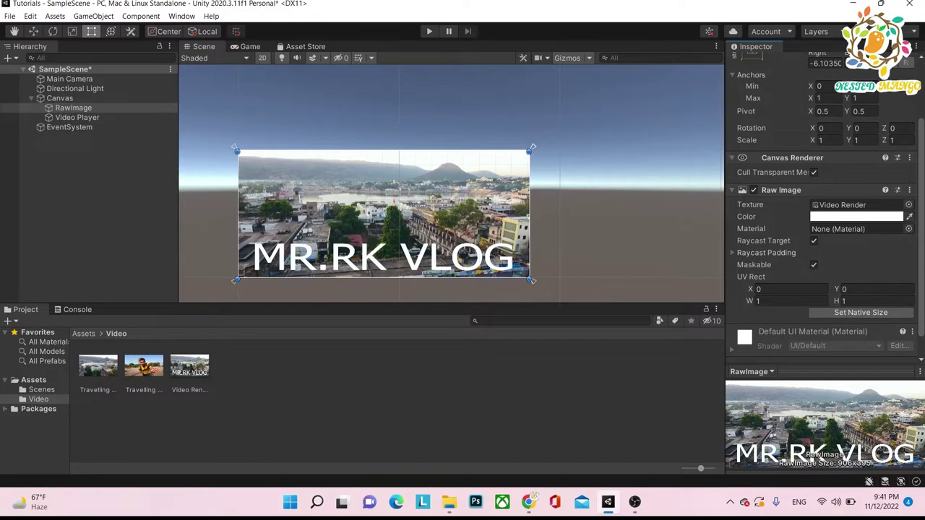
pyautogui.scroll(-1, 824, 216)
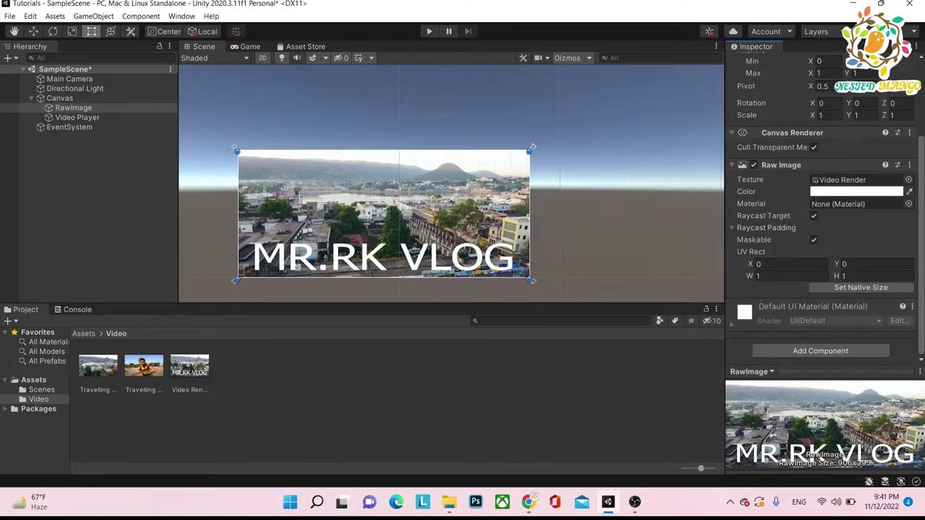
pyautogui.click(77, 117)
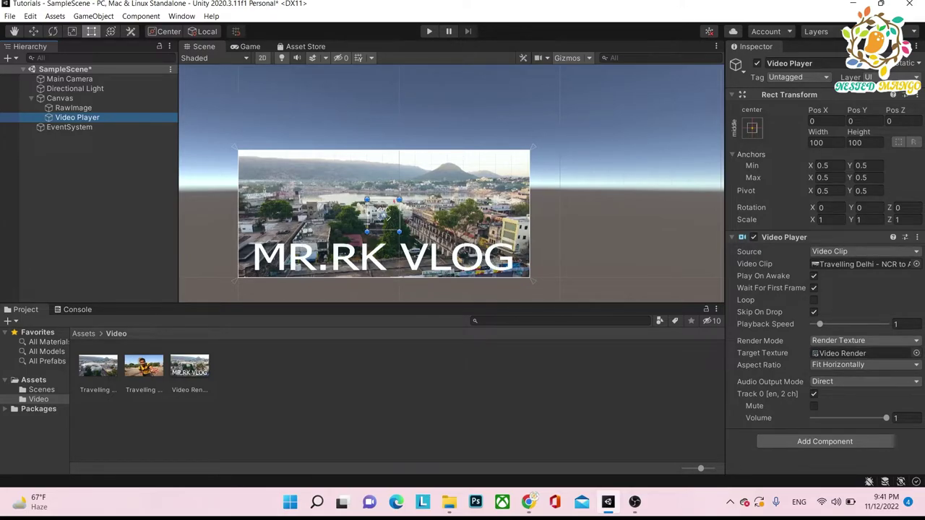
pyautogui.click(73, 107)
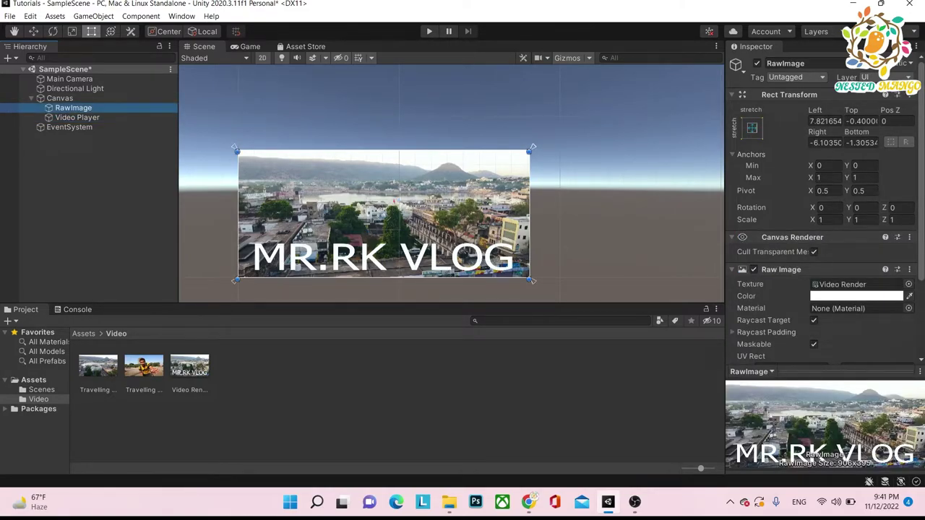
pyautogui.scroll(-1, 823, 209)
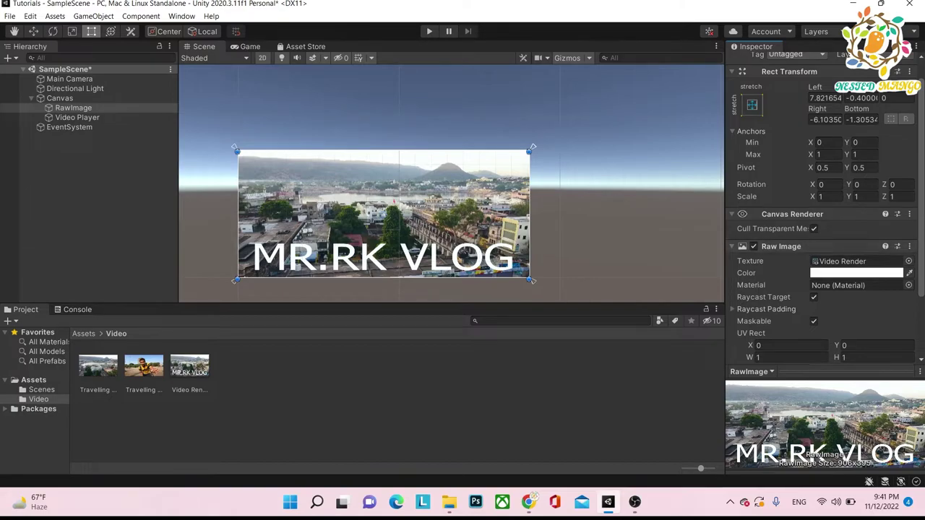
# Deactivate the Canvas object, collapse its children in the hierarchy, and save the scene
pyautogui.click(73, 107)
pyautogui.click(60, 98)
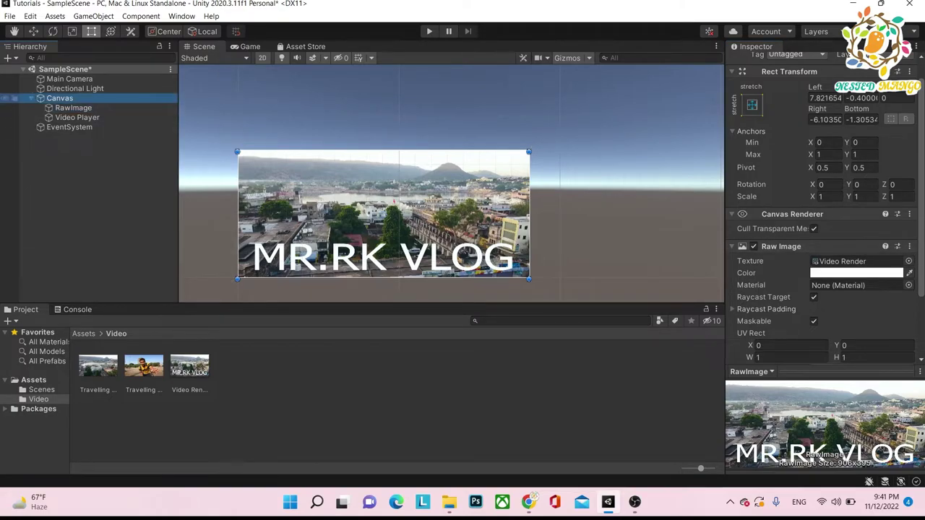
pyautogui.click(757, 58)
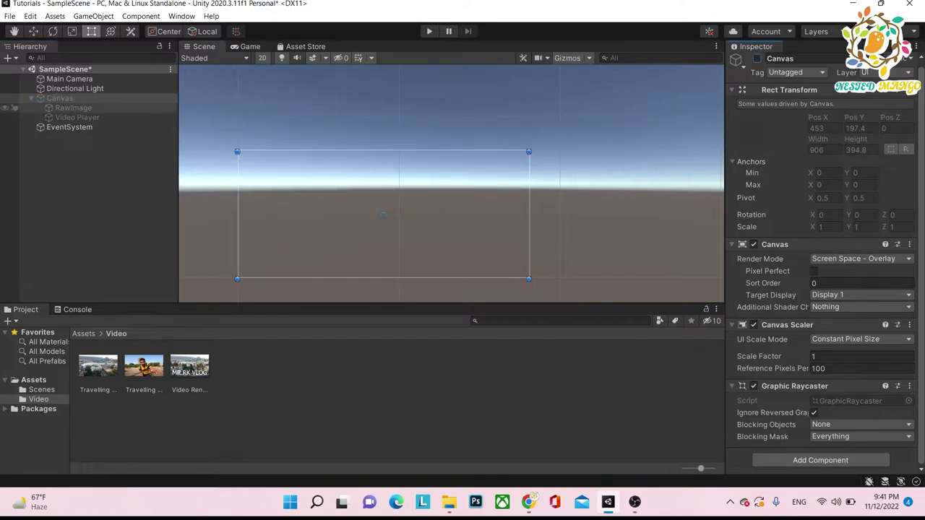
pyautogui.click(31, 98)
pyautogui.click(79, 167)
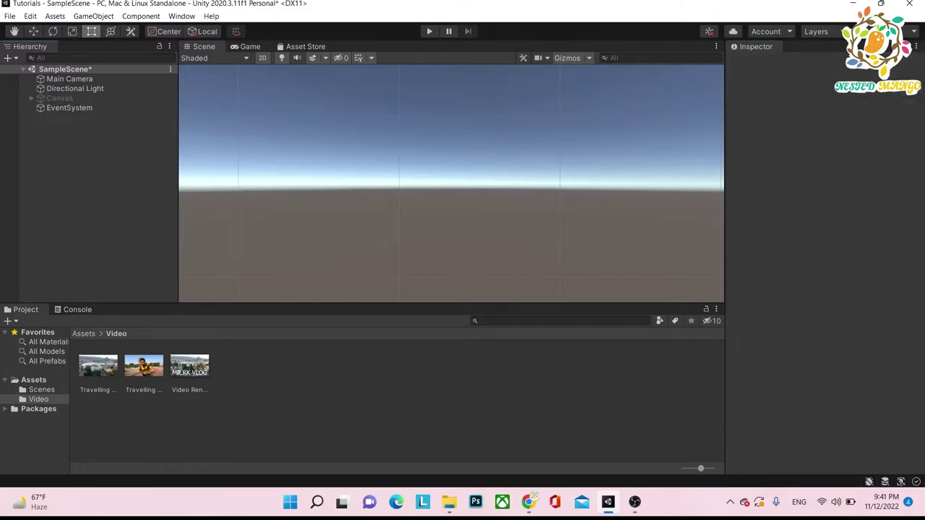
pyautogui.hotkey('ctrl', 's')
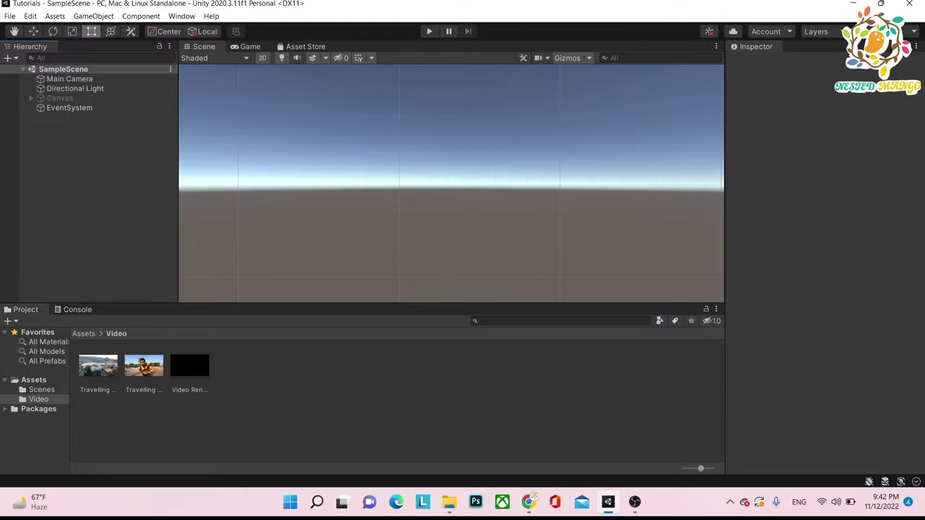
pyautogui.rightClick(61, 143)
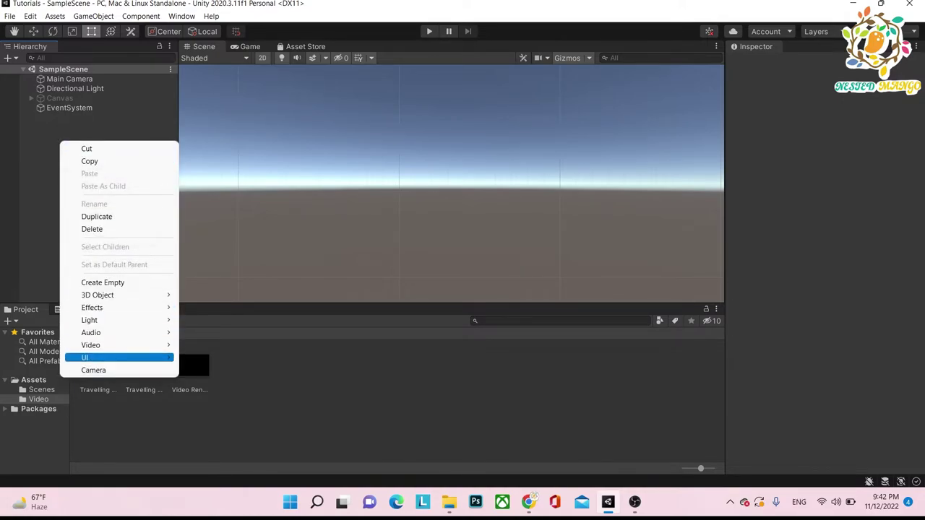
pyautogui.moveTo(97, 295)
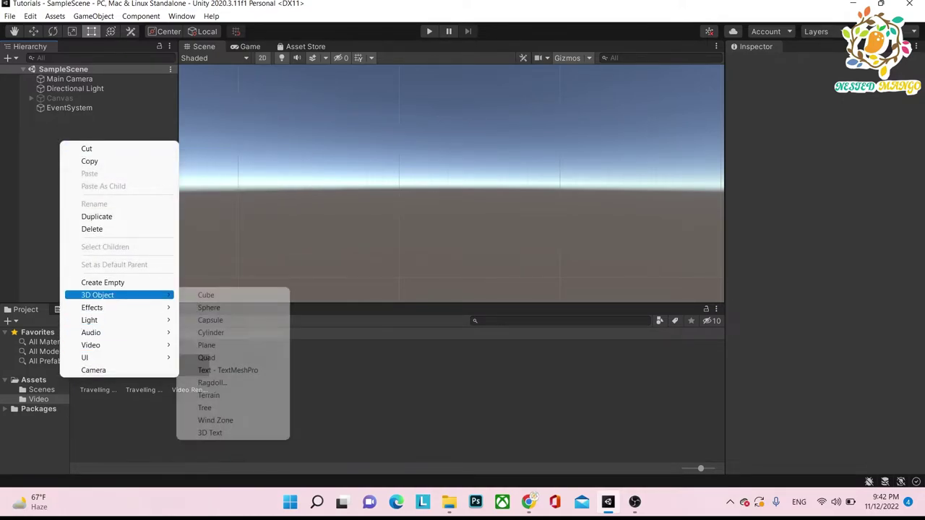
pyautogui.press('Escape')
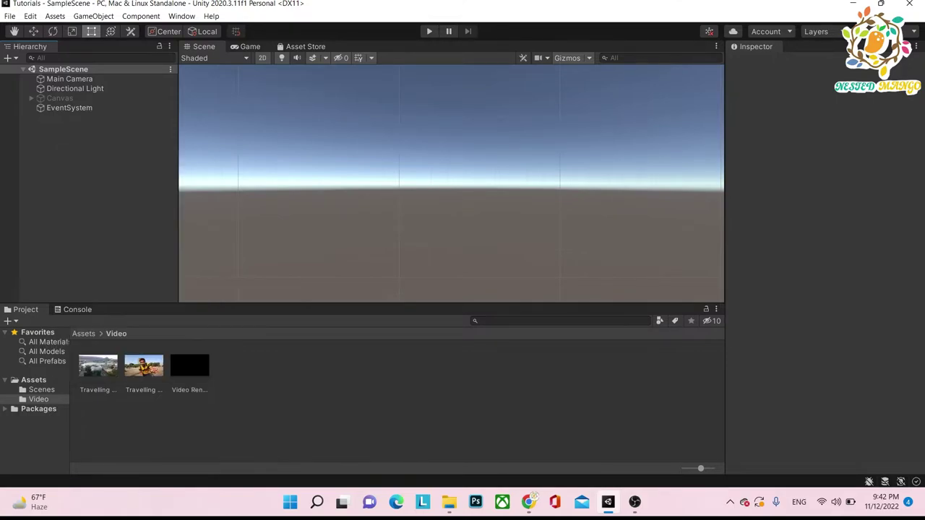
# Create an empty object at the root of the scene and name it Video
pyautogui.rightClick(57, 144)
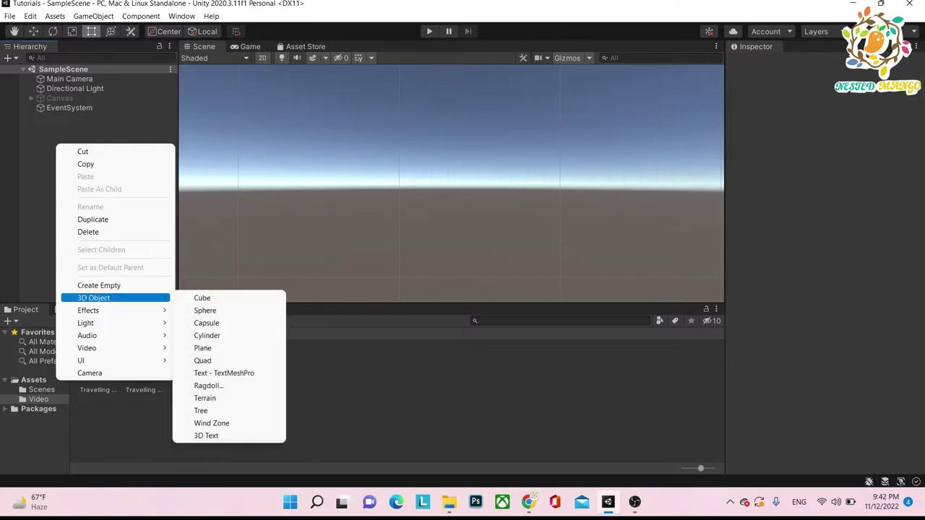
pyautogui.click(99, 286)
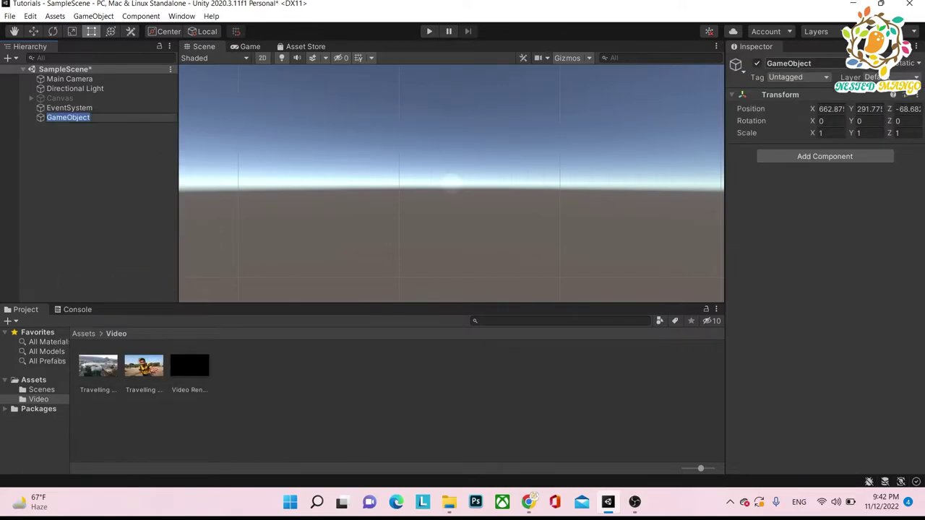
pyautogui.click(806, 63)
pyautogui.write('Video')
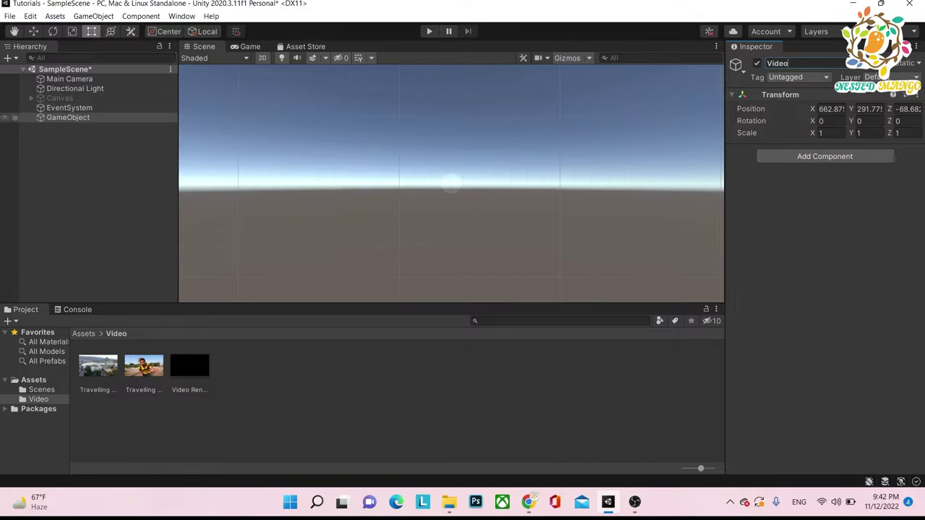
# Add a 3D Plane as a child of the Video object and frame it in the Scene view
pyautogui.rightClick(64, 117)
pyautogui.moveTo(104, 284)
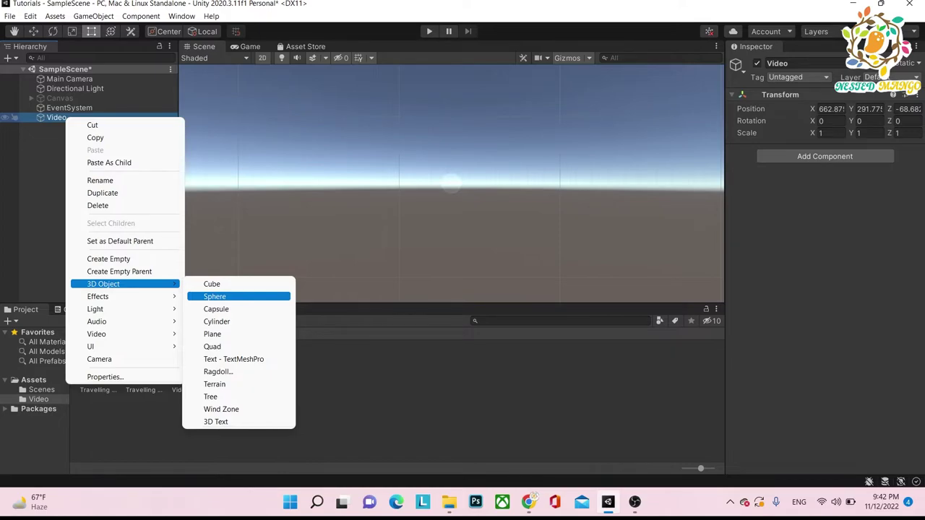
pyautogui.click(212, 334)
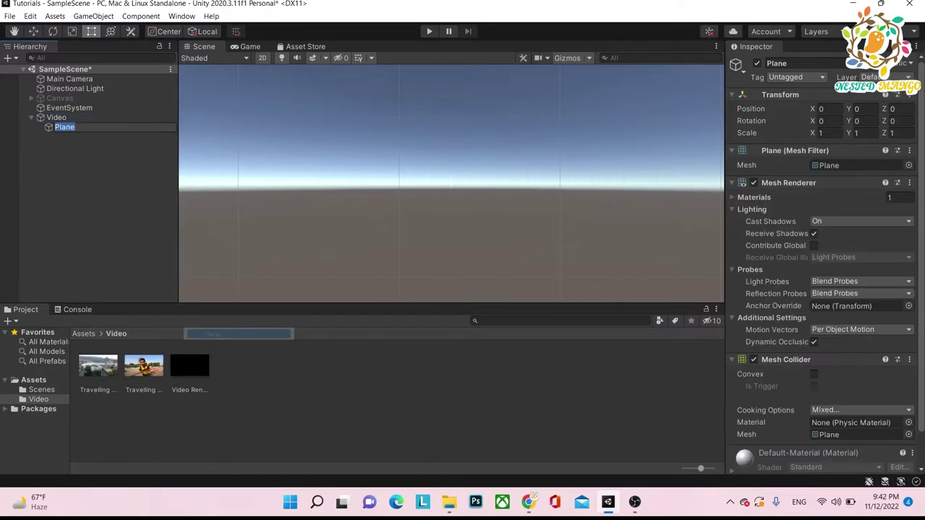
pyautogui.press('Return')
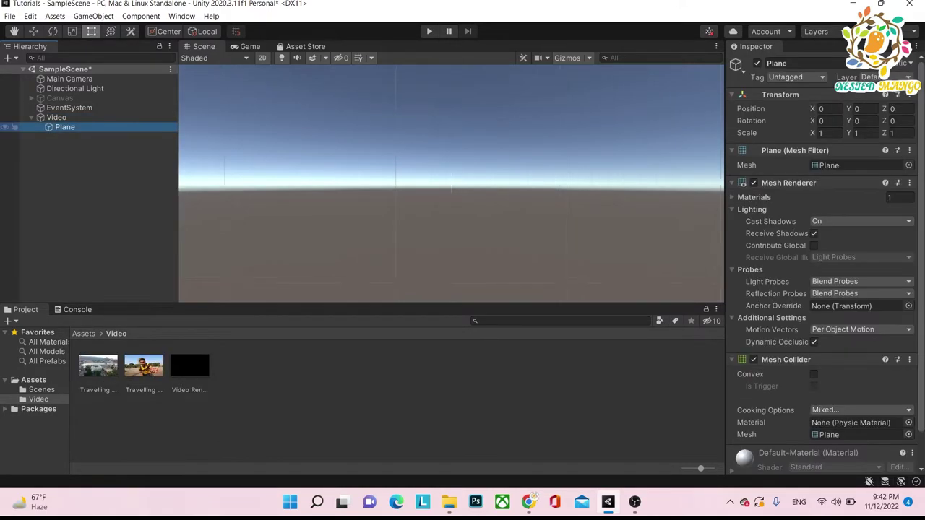
pyautogui.press('f')
pyautogui.press('w')
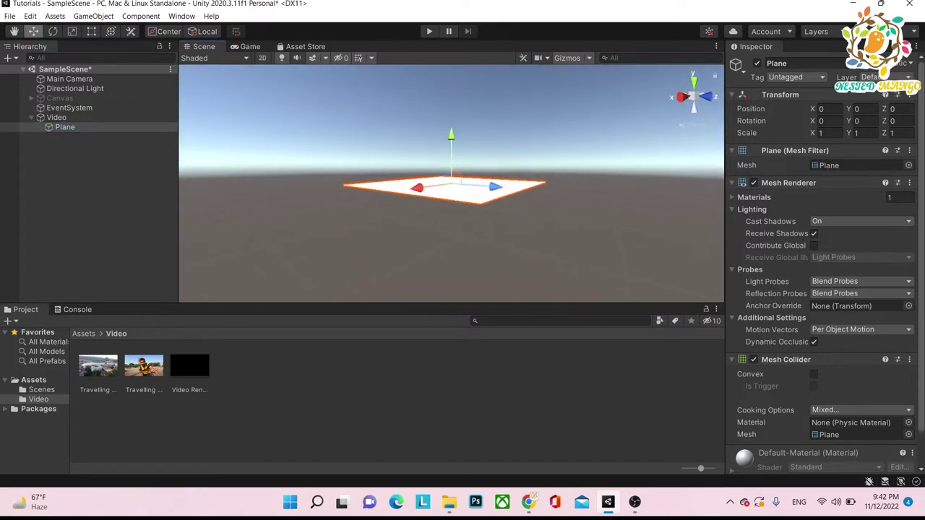
pyautogui.click(88, 189)
pyautogui.click(65, 127)
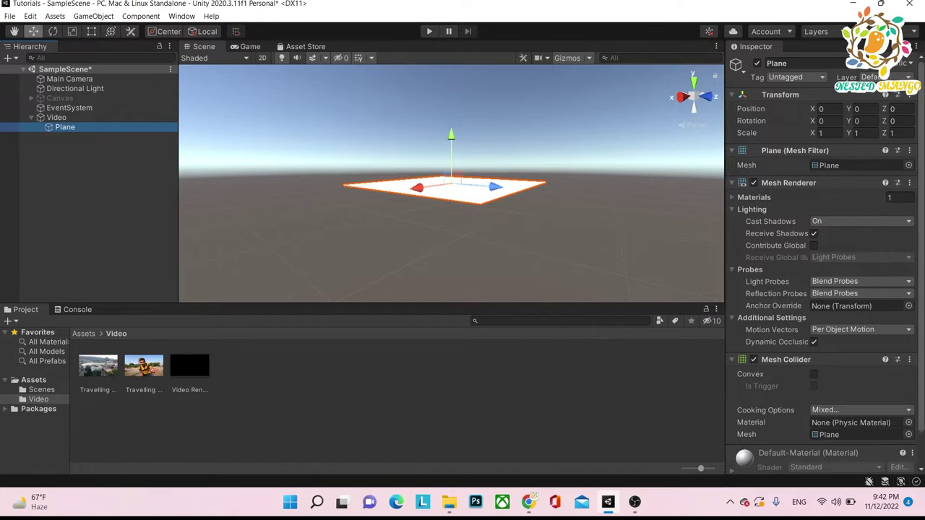
pyautogui.press('q')
pyautogui.moveTo(450, 217); pyautogui.dragTo(457, 232)
pyautogui.press('w')
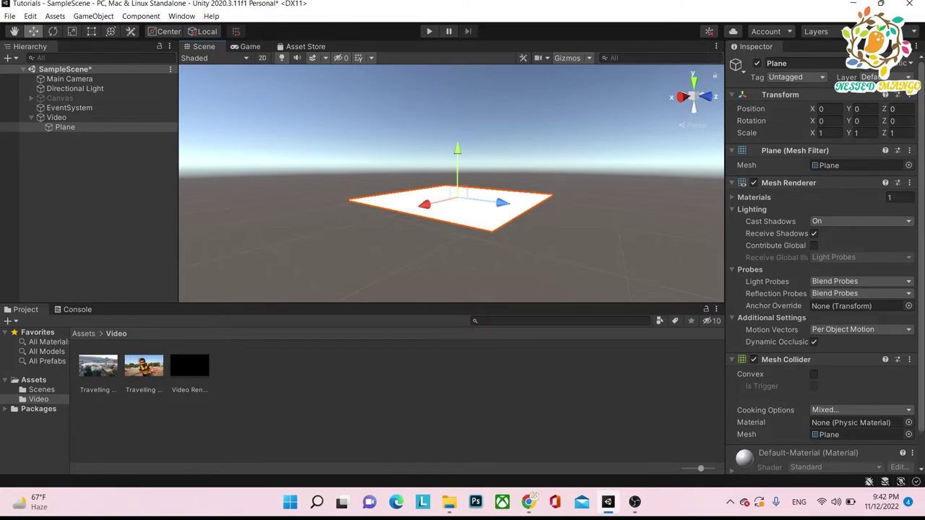
pyautogui.click(93, 184)
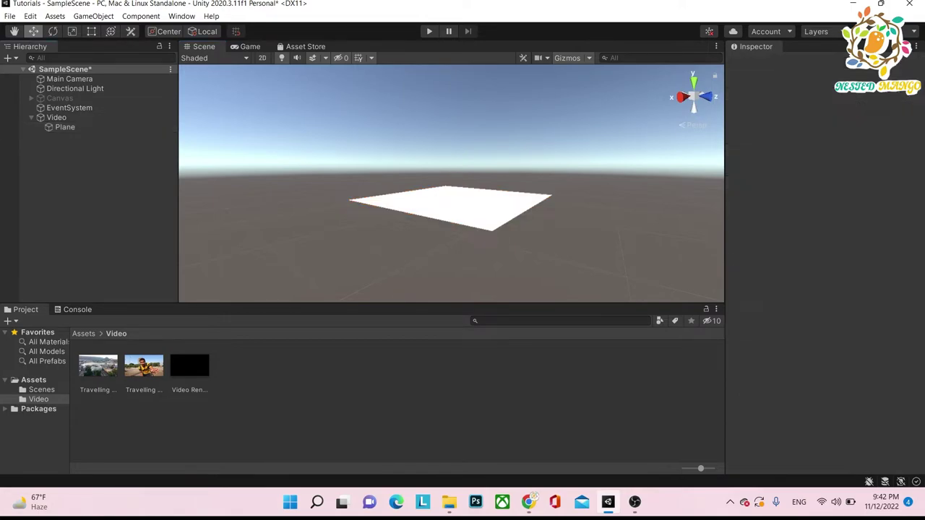
# Add a Video Player object as a child of the Video object
pyautogui.click(57, 117)
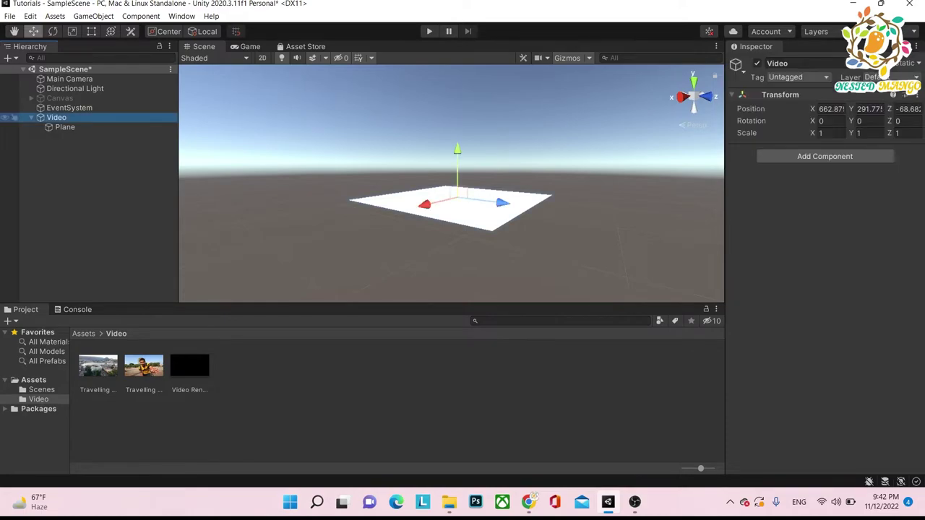
pyautogui.rightClick(65, 118)
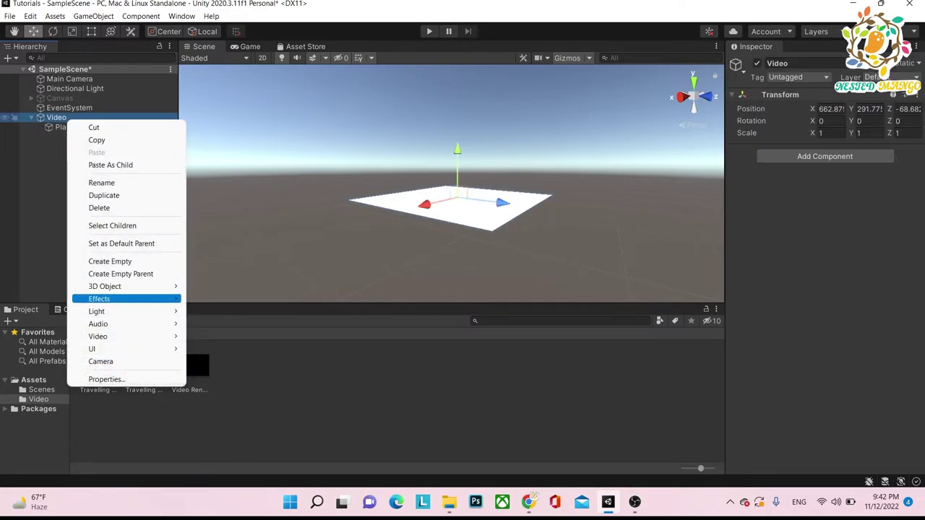
pyautogui.moveTo(102, 336)
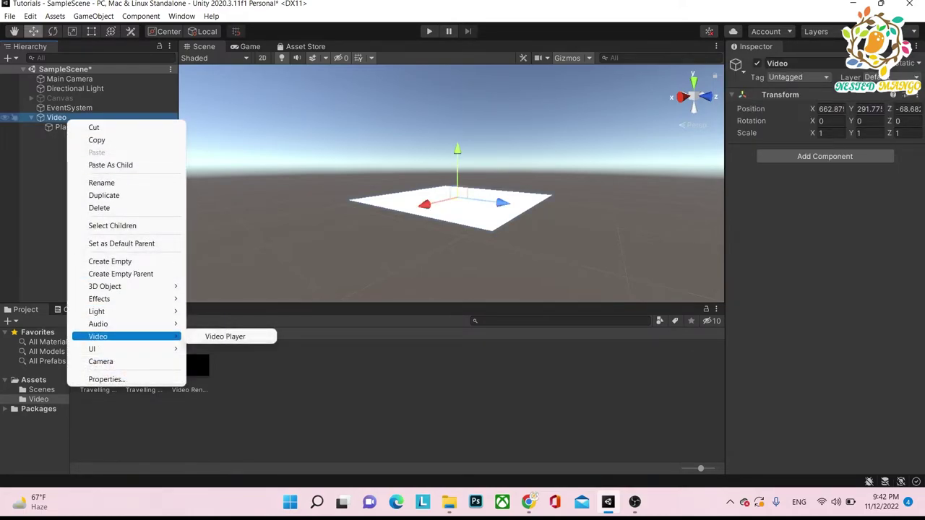
pyautogui.click(225, 336)
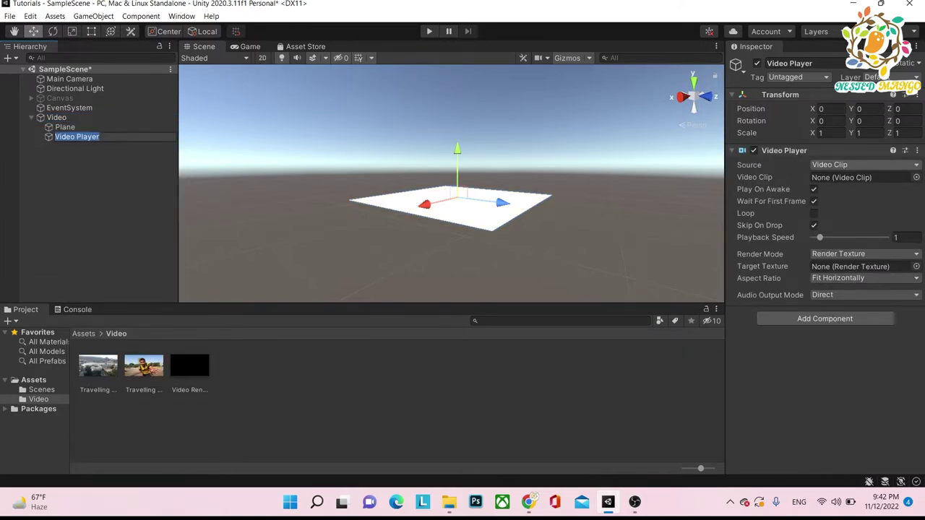
# Keep Video Clip as the new Video Player's source and assign the second Travelling clip to it
pyautogui.click(864, 165)
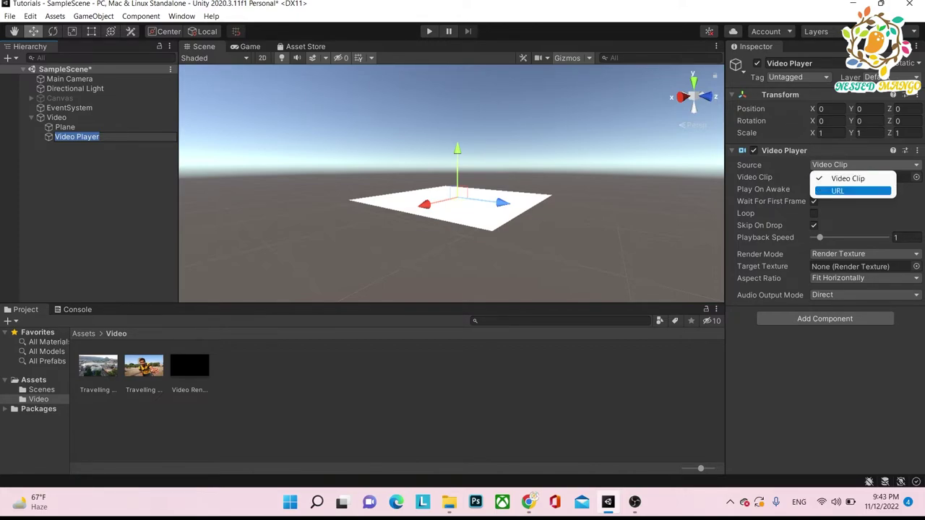
pyautogui.click(849, 165)
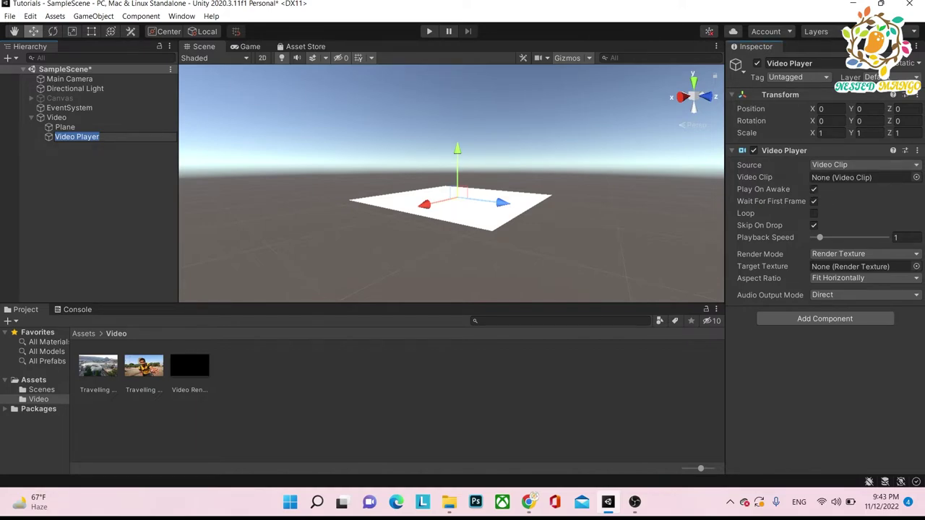
pyautogui.moveTo(143, 367); pyautogui.dragTo(842, 177)
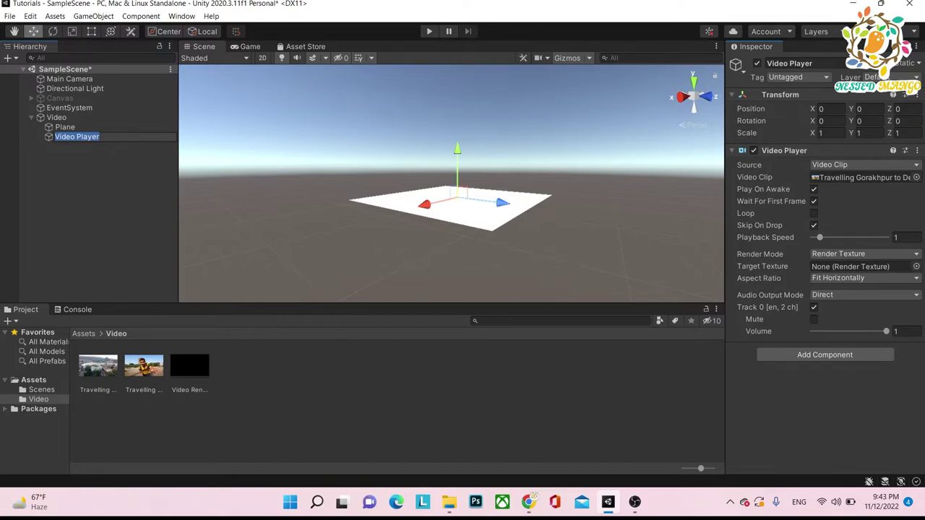
pyautogui.rightClick(265, 372)
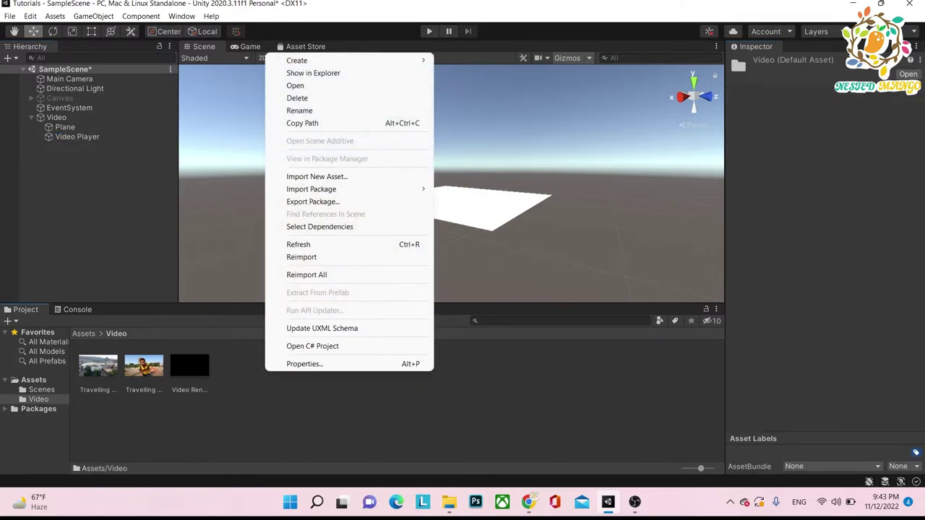
pyautogui.moveTo(325, 61)
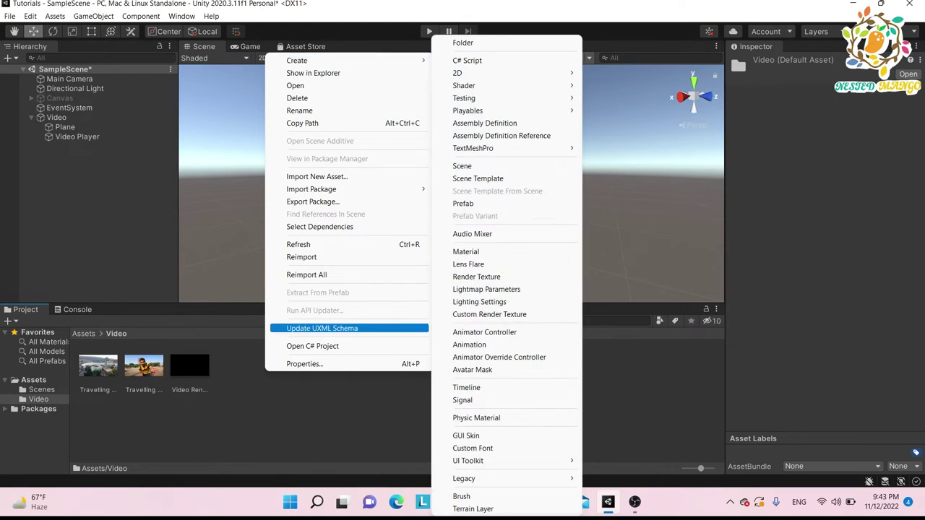
pyautogui.click(206, 367)
# Assign the Video Render texture as the target texture of the Video Player under the Video object
pyautogui.click(190, 367)
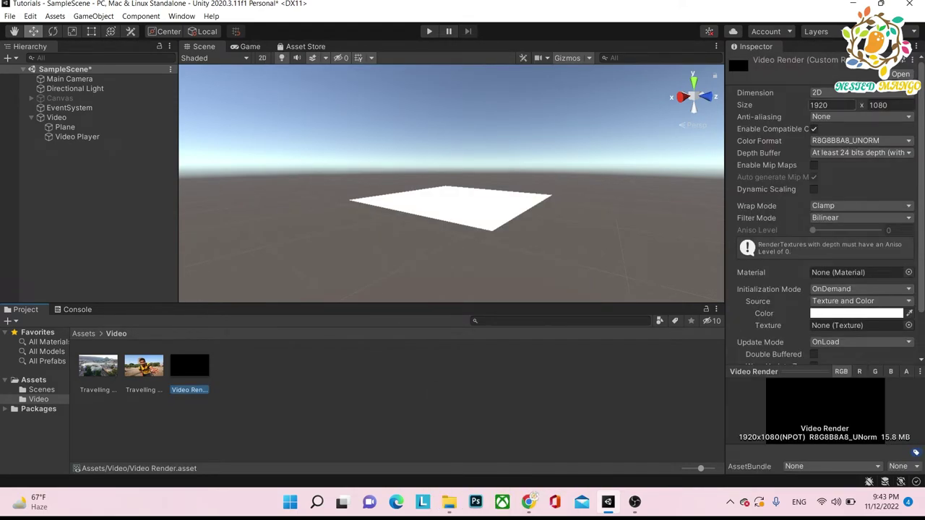
pyautogui.click(77, 136)
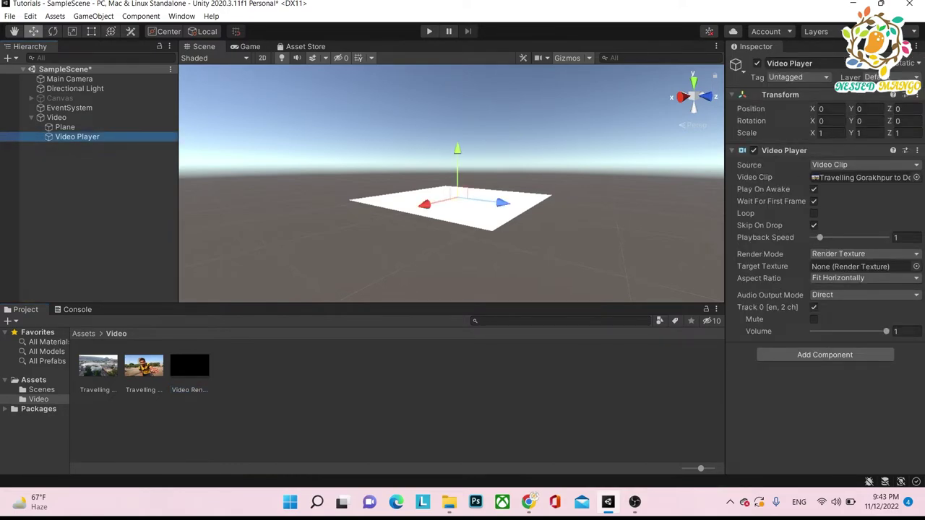
pyautogui.moveTo(190, 368); pyautogui.dragTo(860, 266)
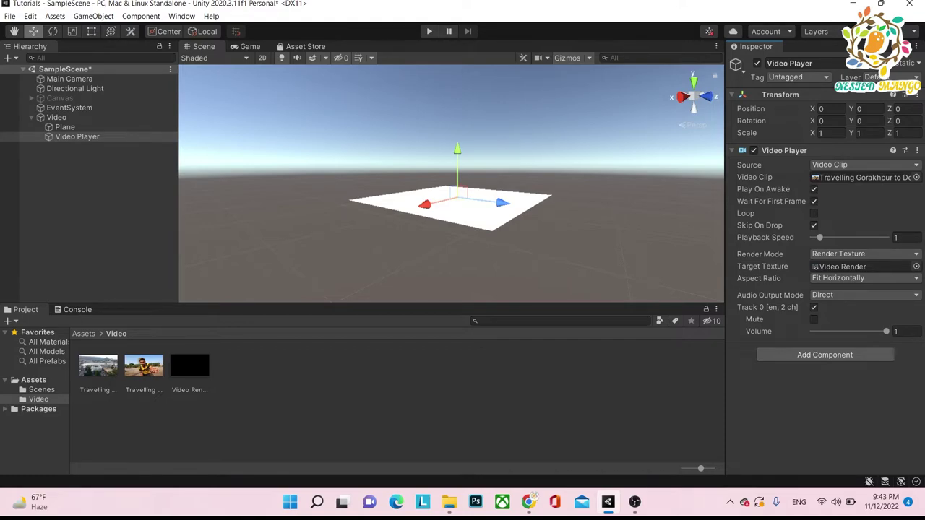
# Apply the Video Render texture to the Plane as its material
pyautogui.click(65, 127)
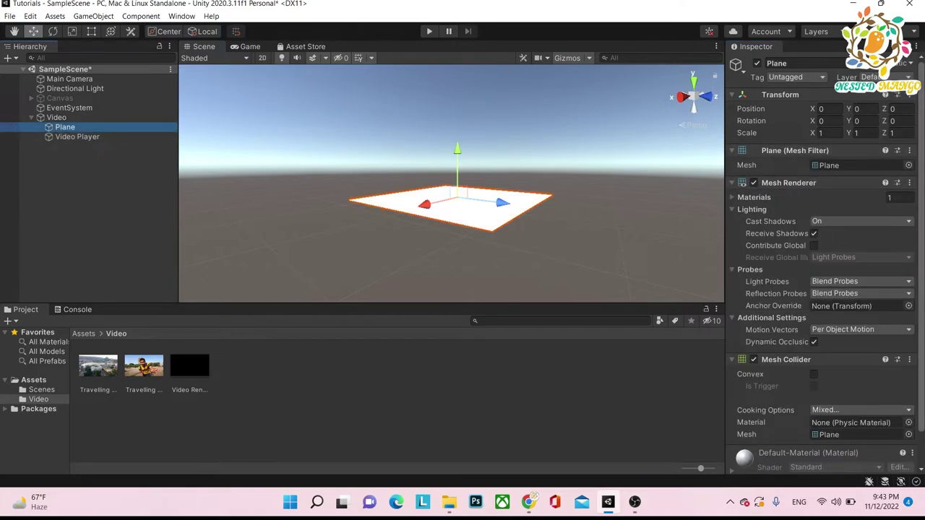
pyautogui.scroll(-2, 824, 260)
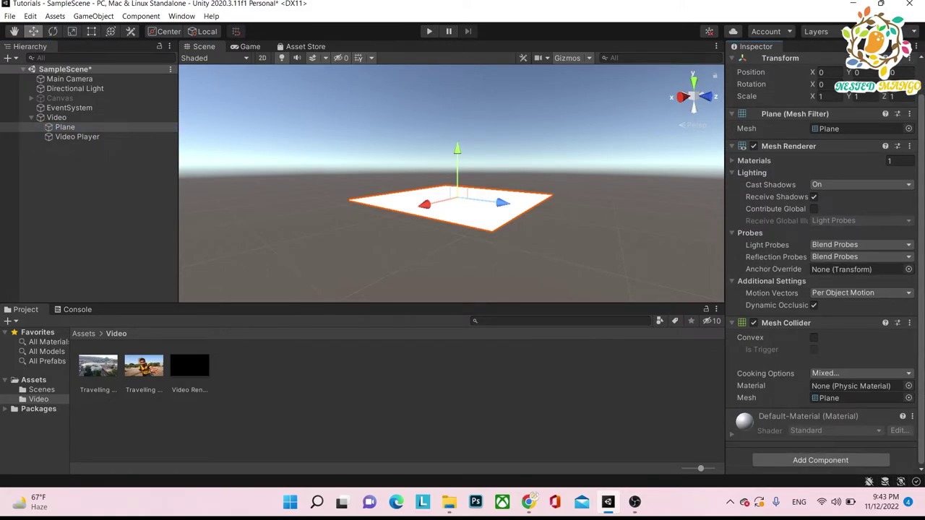
pyautogui.click(189, 366)
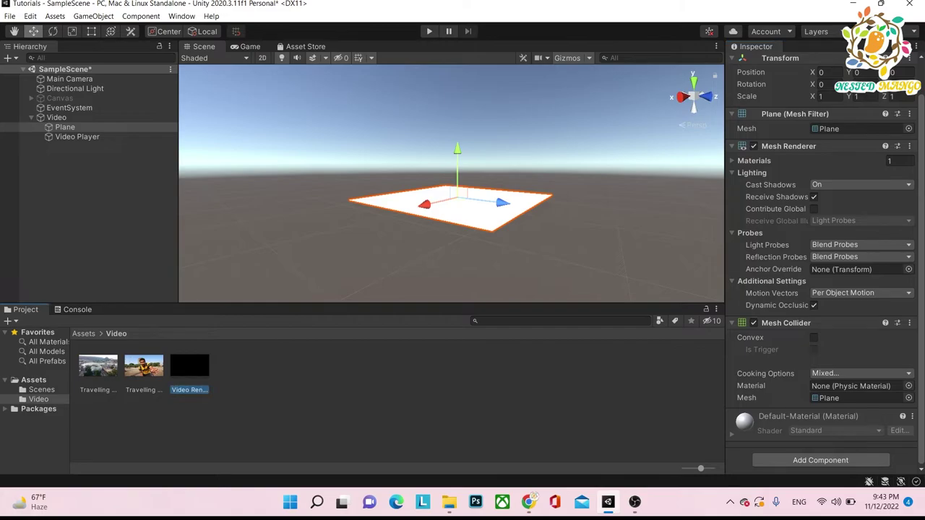
pyautogui.moveTo(189, 366); pyautogui.dragTo(821, 456)
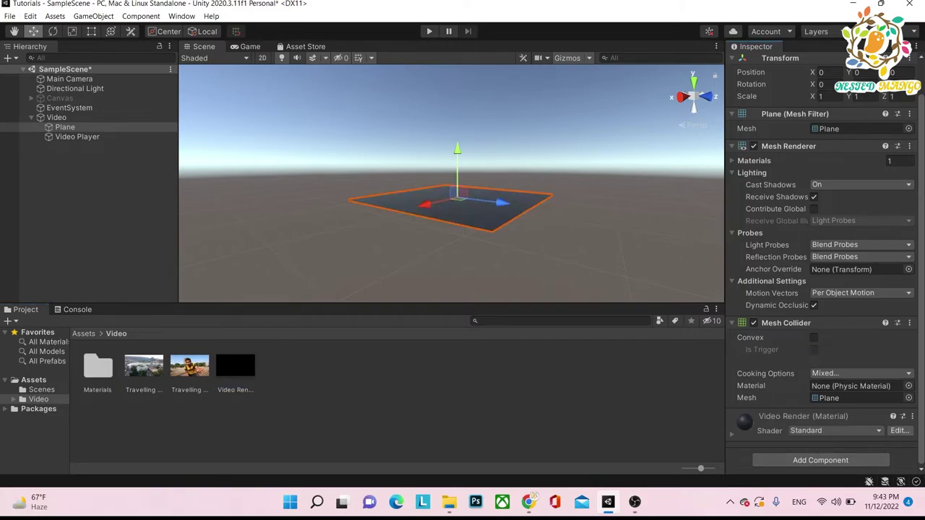
# Deselect the Plane and run the scene to preview the video playing on it
pyautogui.click(90, 209)
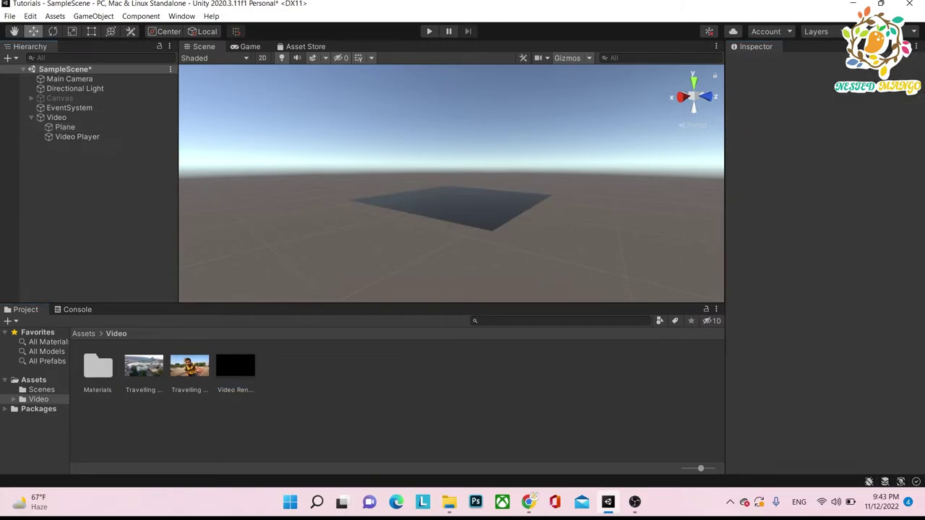
pyautogui.click(429, 31)
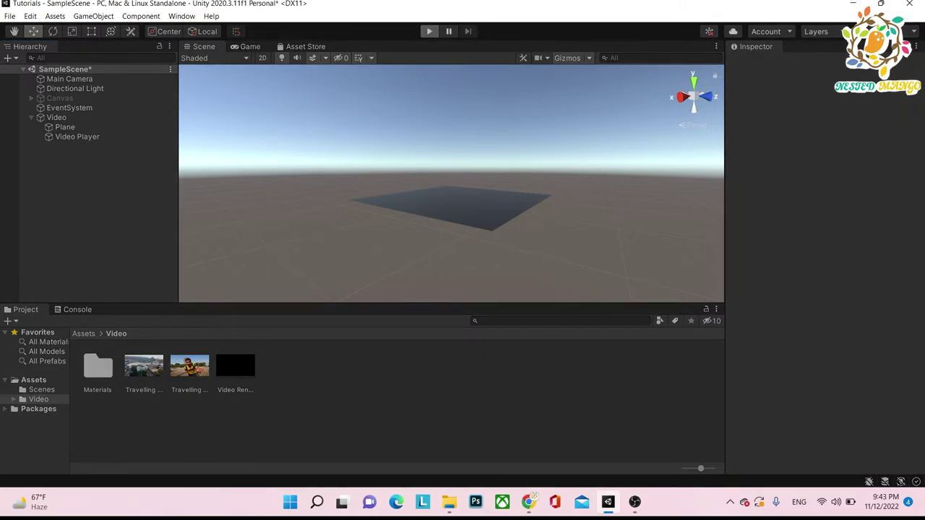
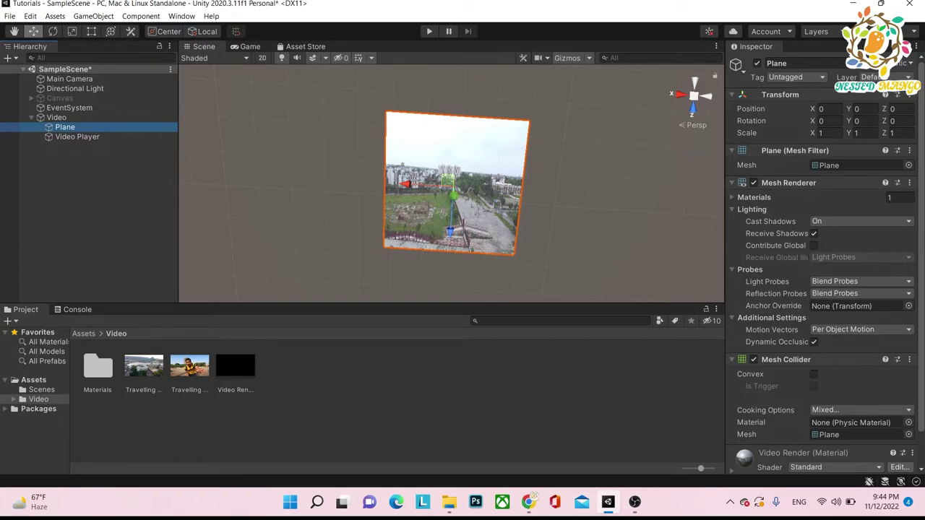
pyautogui.keyDown('alt'); pyautogui.moveTo(433, 202); pyautogui.dragTo(450, 283); pyautogui.keyUp('alt')
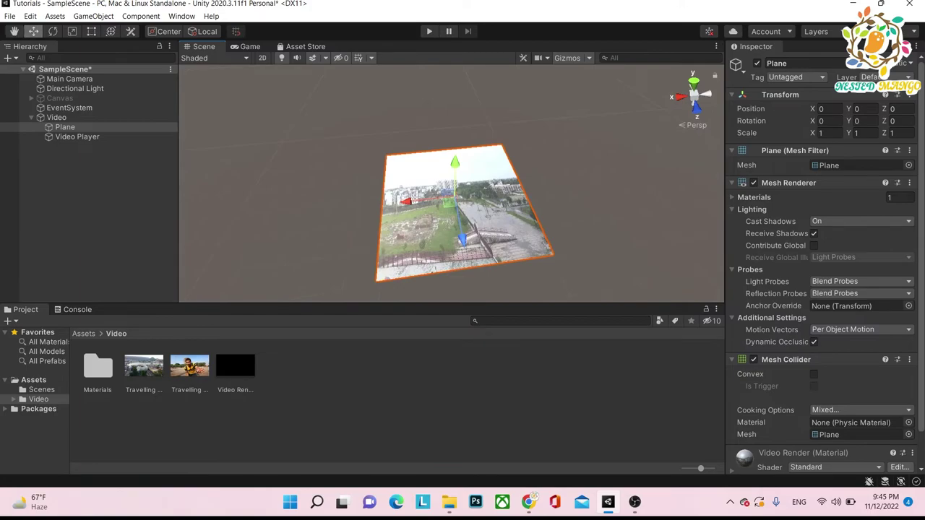
# Expand the settings of the Video Render material on the Plane
pyautogui.scroll(-1, 825, 262)
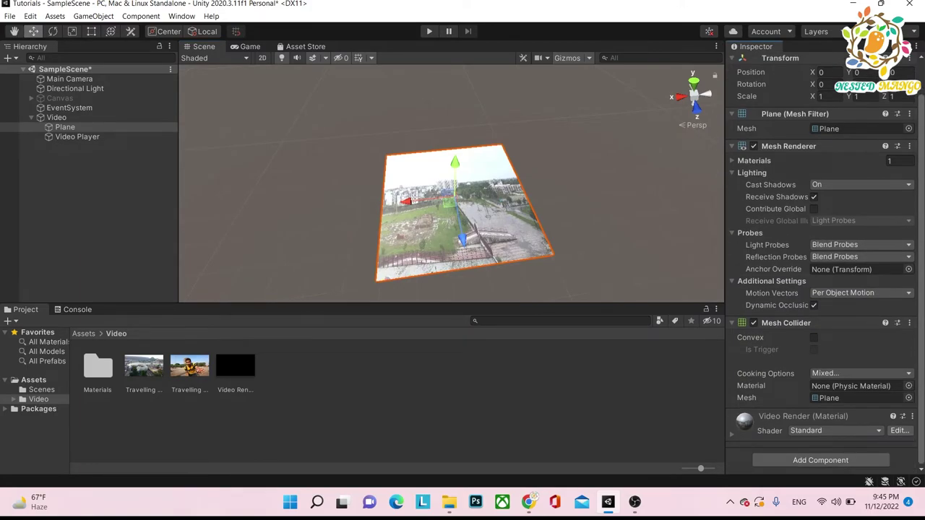
pyautogui.click(732, 434)
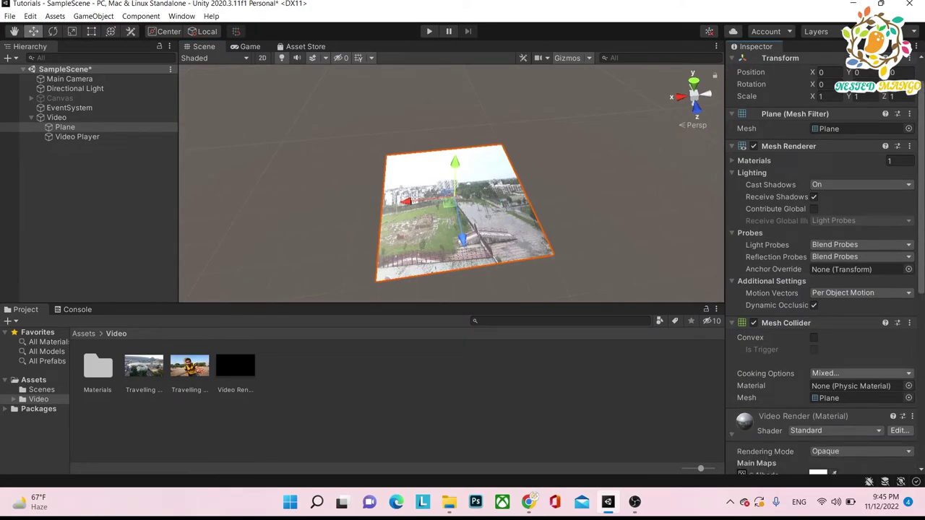
pyautogui.scroll(-5, 821, 289)
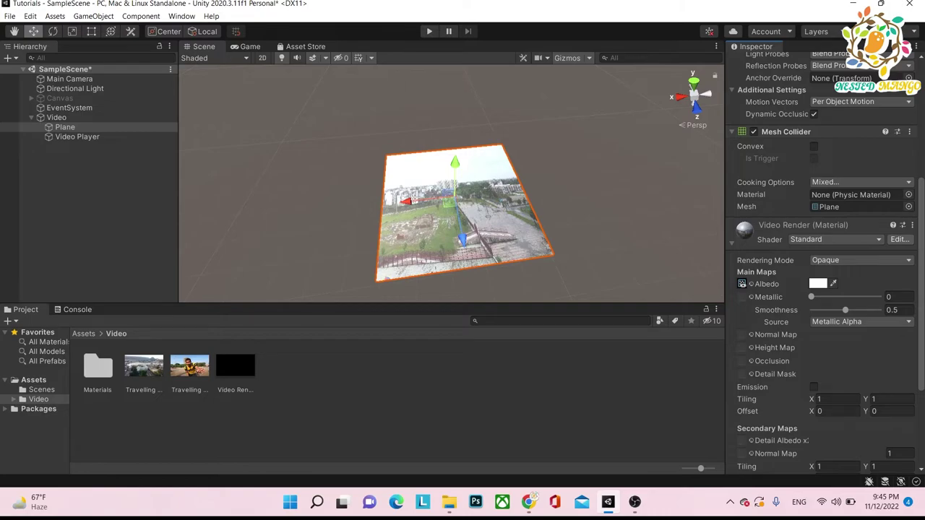
# Try the Transparent rendering mode on the Video Render material, and switch it back to Opaque
pyautogui.click(860, 260)
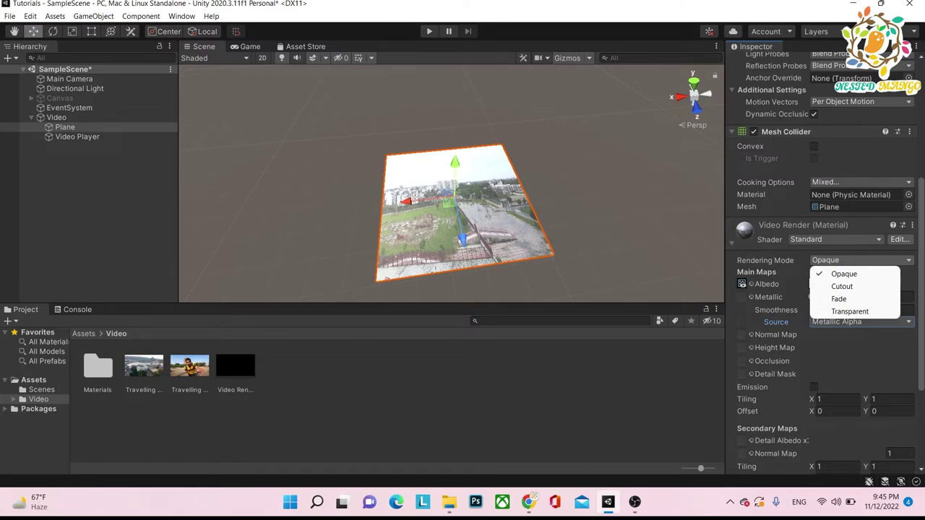
pyautogui.click(850, 311)
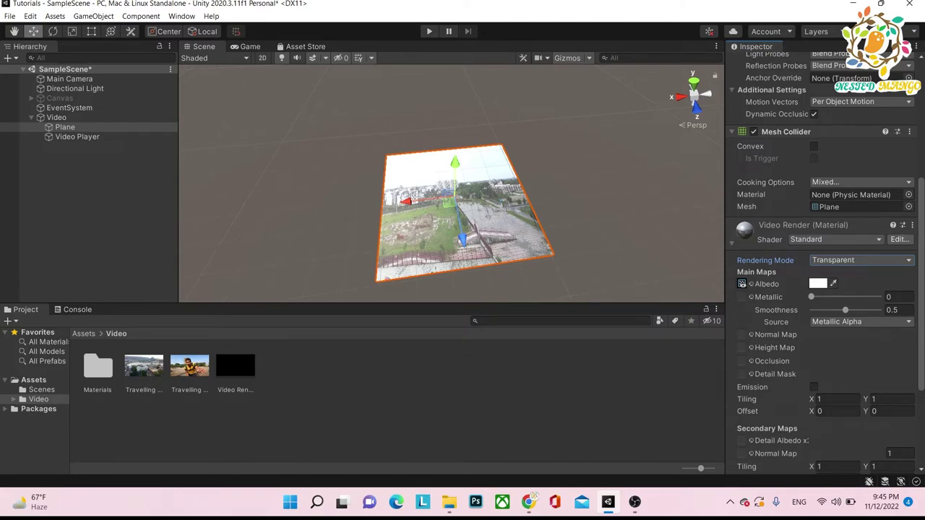
pyautogui.click(860, 260)
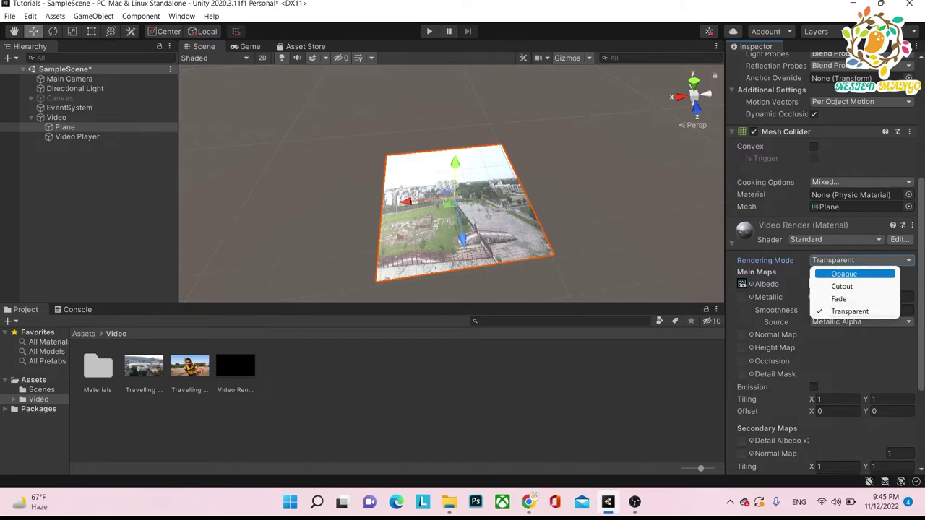
pyautogui.click(844, 274)
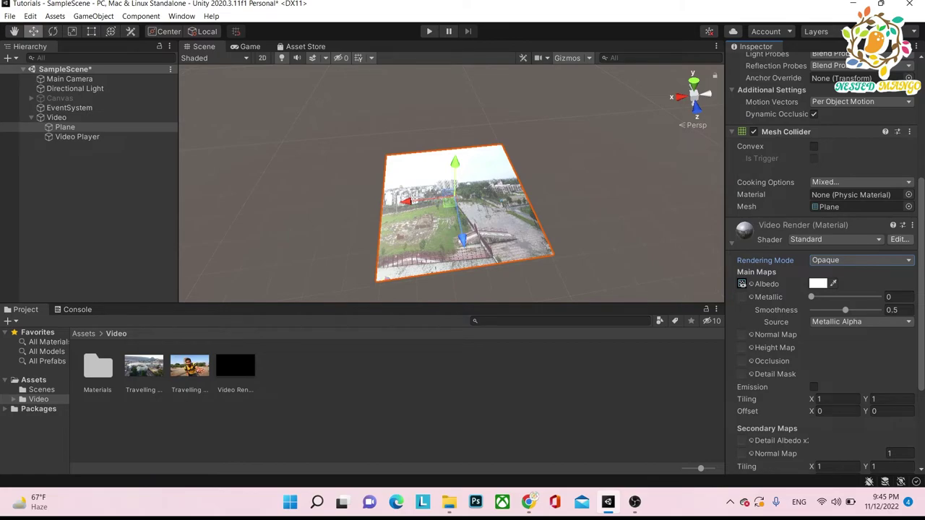
# Enable Emission on the Plane's Video Render material and sample a grey from the screen as the emission color
pyautogui.moveTo(457, 205); pyautogui.dragTo(461, 181, button='middle')
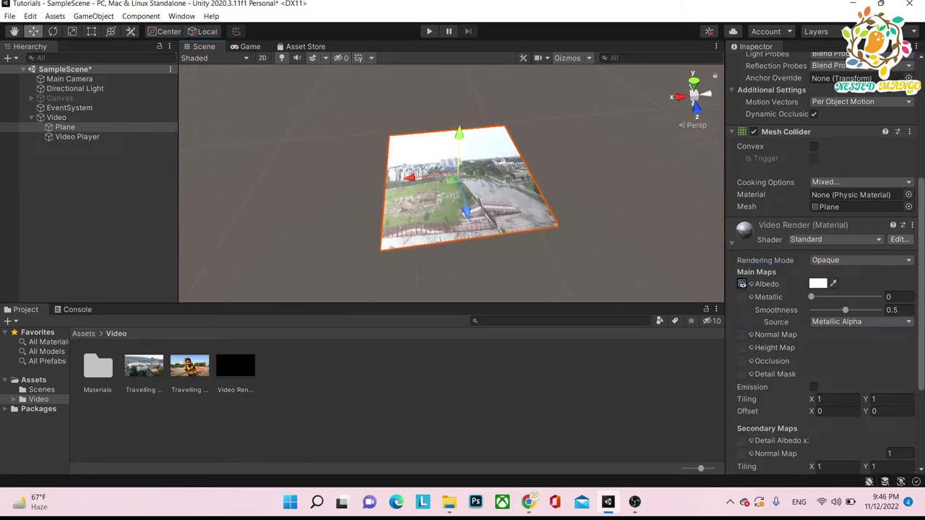
pyautogui.scroll(-5, 824, 263)
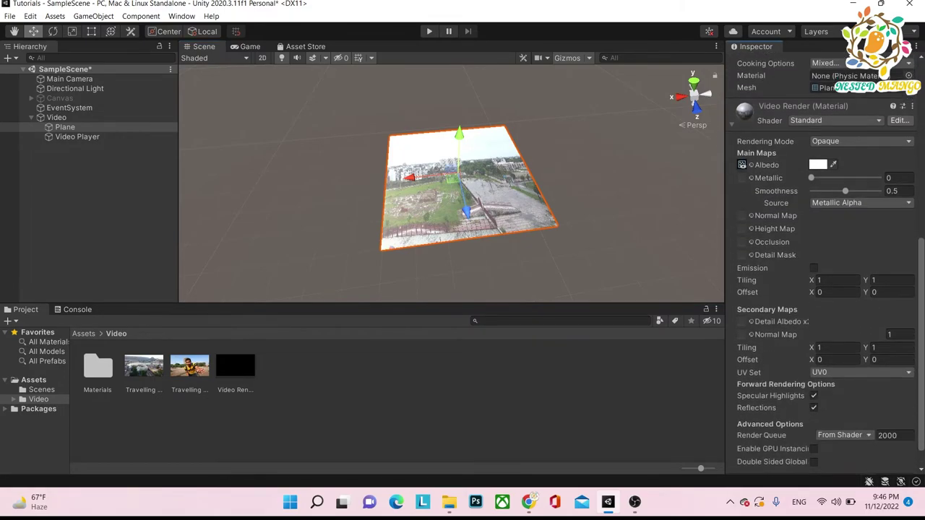
pyautogui.scroll(4, 823, 264)
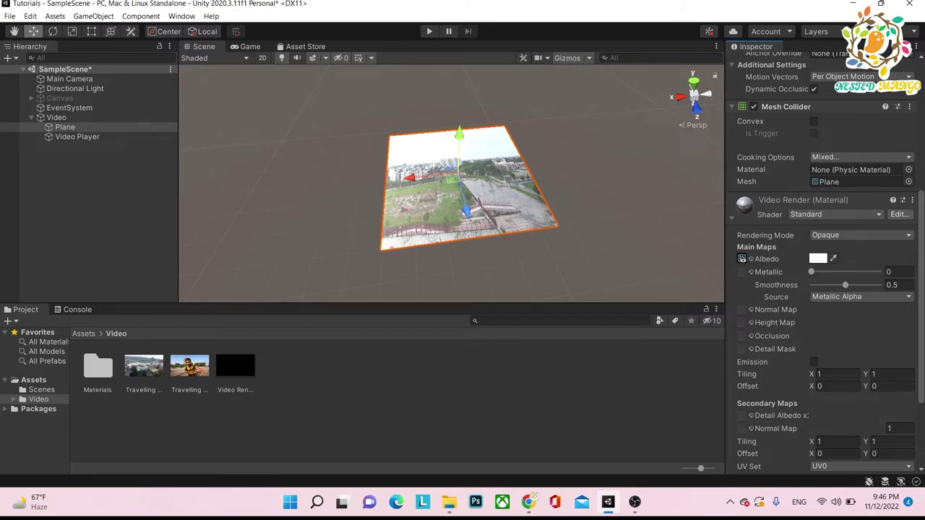
pyautogui.moveTo(463, 260); pyautogui.dragTo(466, 239, button='middle')
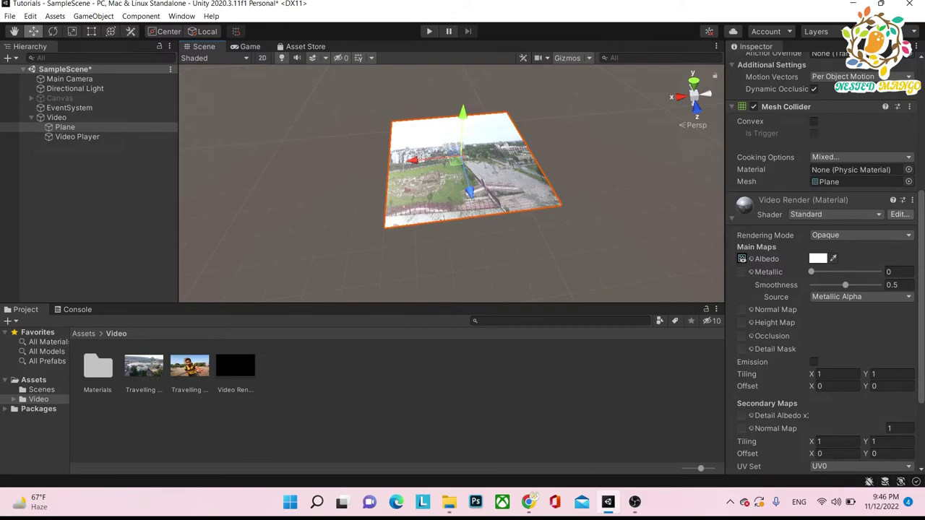
pyautogui.moveTo(466, 239); pyautogui.dragTo(467, 243, button='middle')
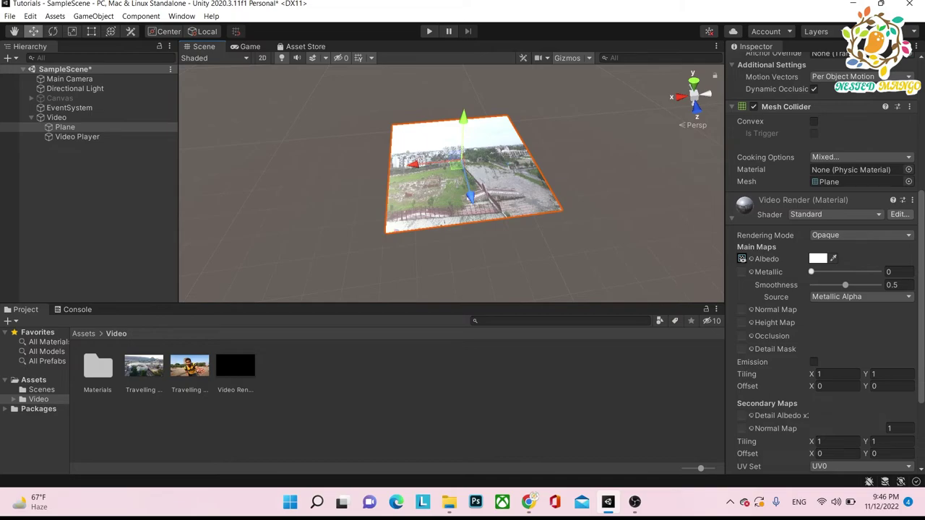
pyautogui.click(767, 273)
pyautogui.scroll(-3, 823, 260)
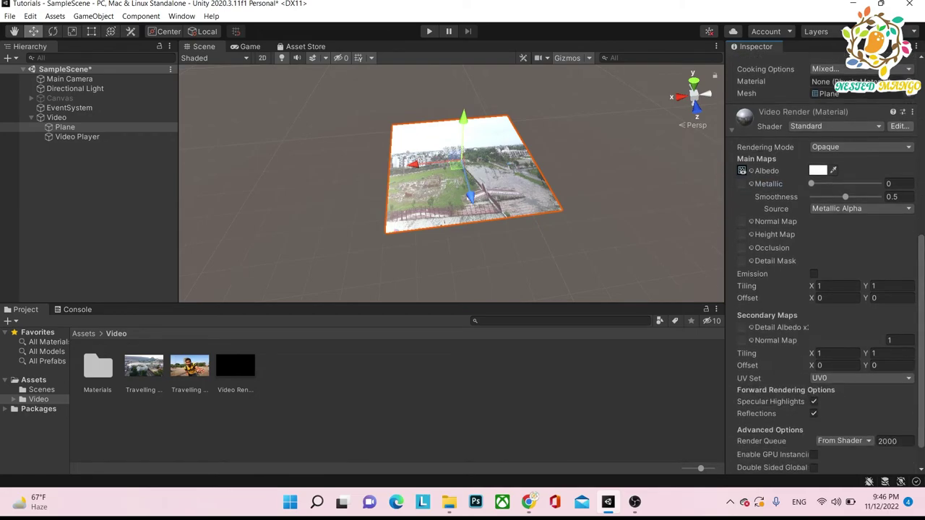
pyautogui.click(813, 274)
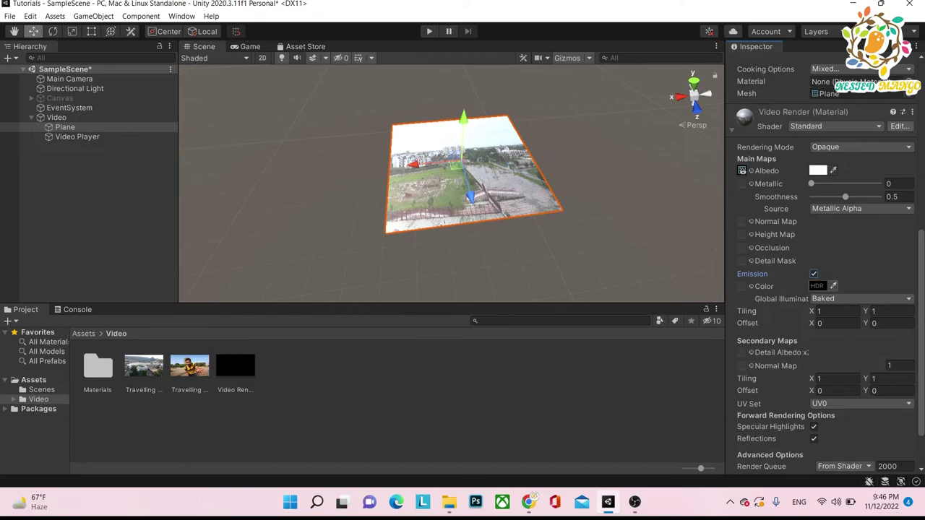
pyautogui.click(833, 286)
pyautogui.click(833, 286)
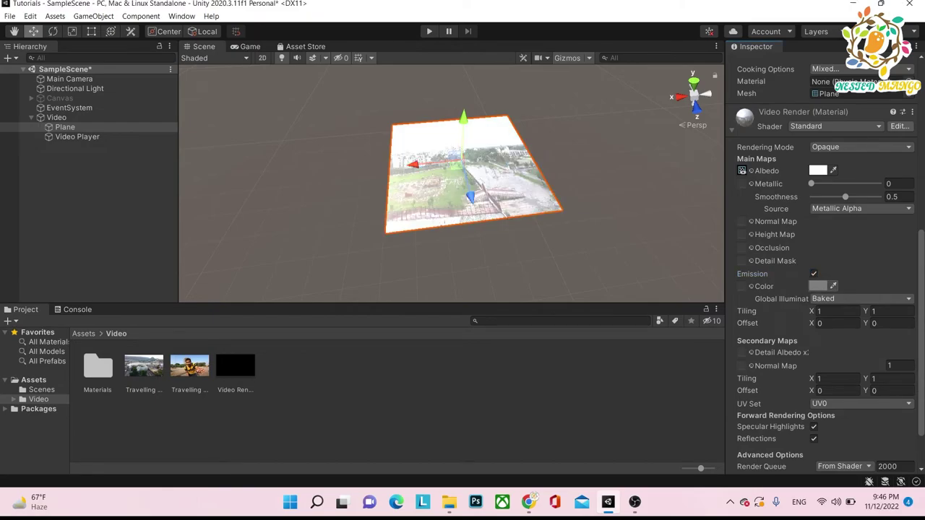
# Run the scene to check the Plane's video with emission enabled, and stop playback
pyautogui.hotkey('ctrl', 'p')
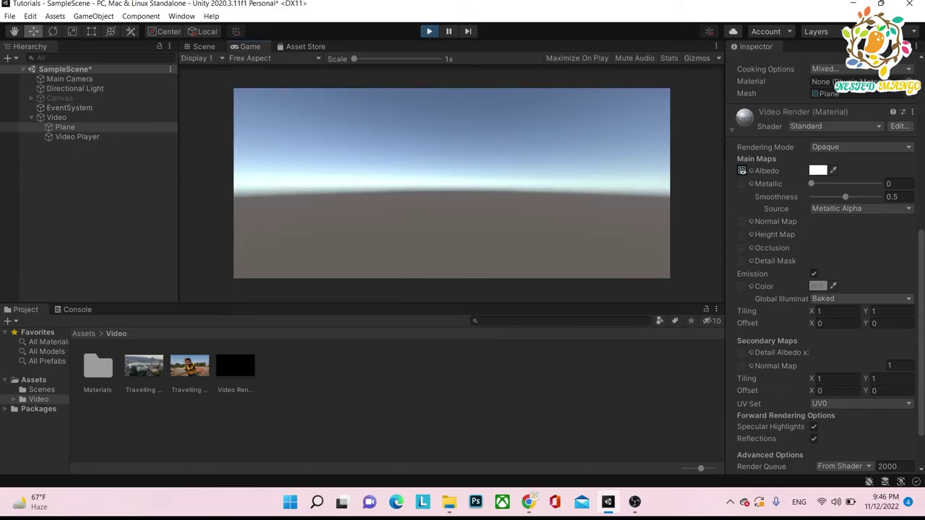
pyautogui.hotkey('ctrl', 'p')
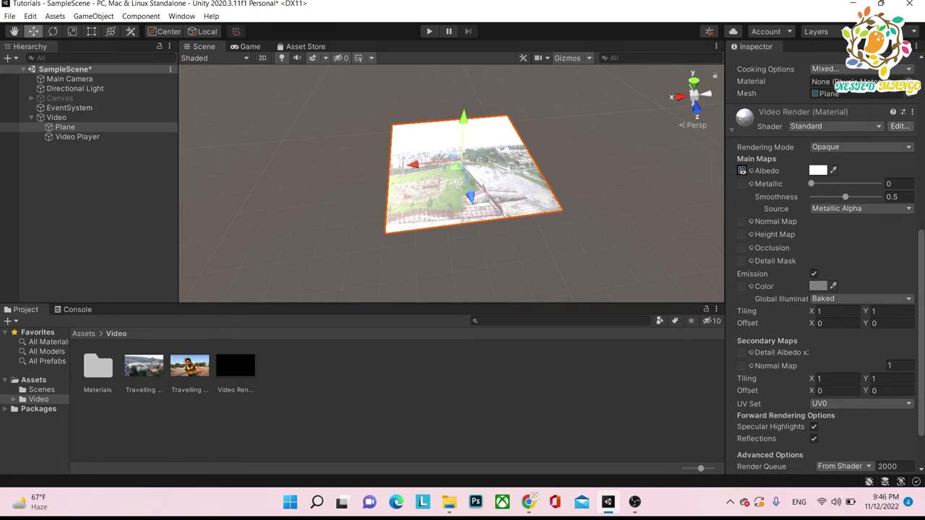
# Select the Video Player under the Video object to show its settings
pyautogui.click(57, 117)
pyautogui.click(78, 137)
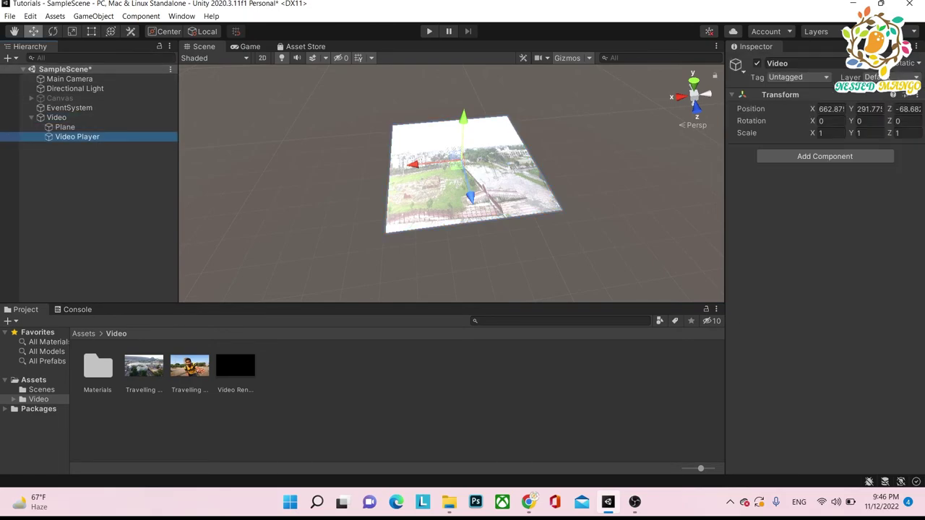